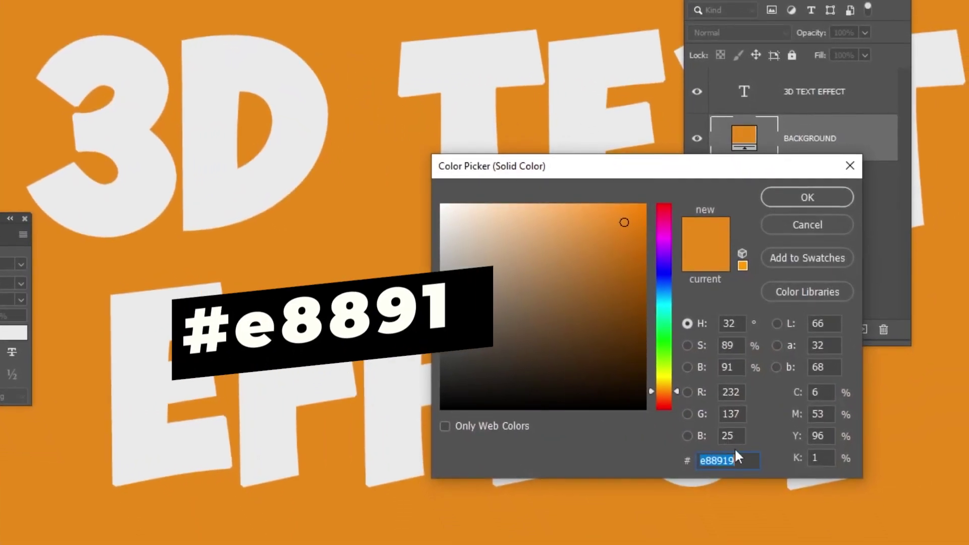
Enter hex e88919 in the Color Picker and confirm the orange background fill.
click(747, 474)
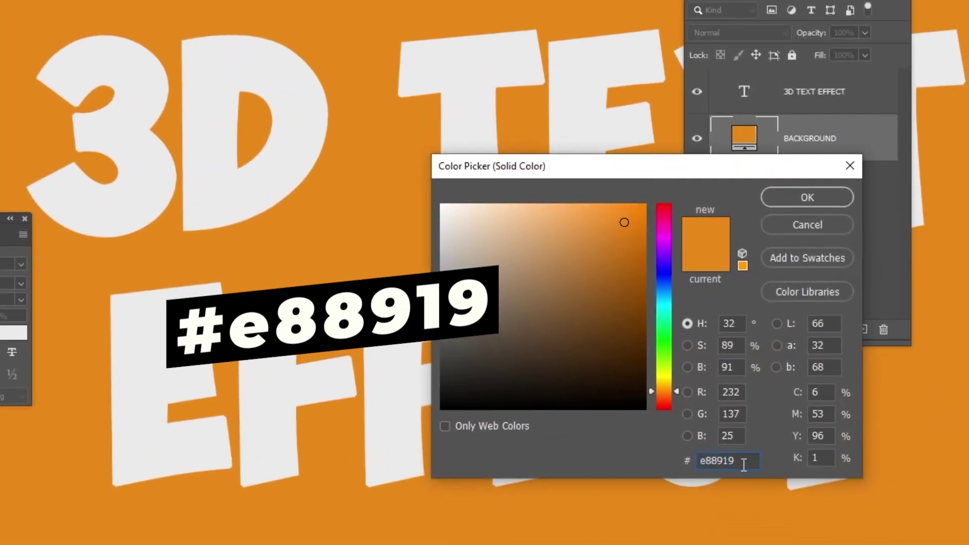
click(791, 200)
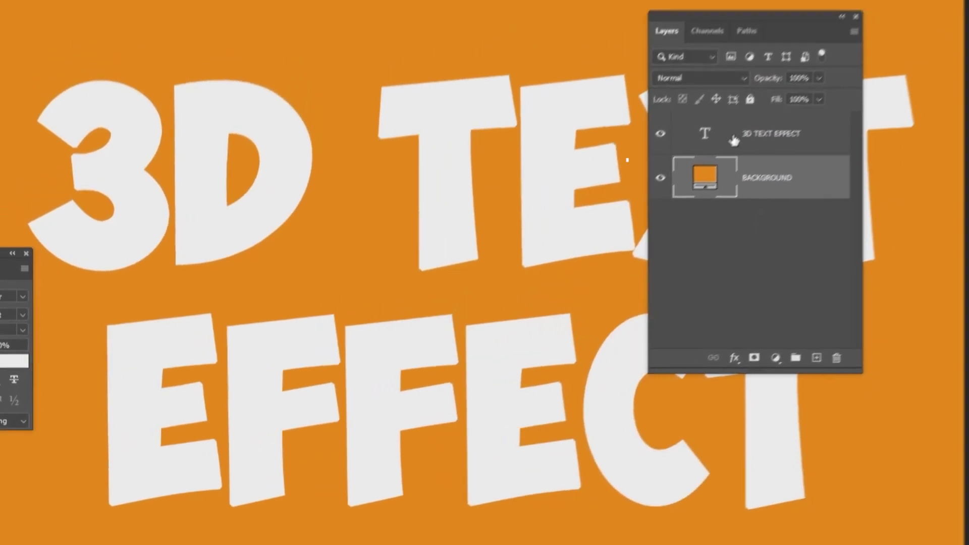
Convert the 3D TEXT EFFECT text layer to a smart object and duplicate it with Ctrl+J.
click(819, 103)
right_click(744, 166)
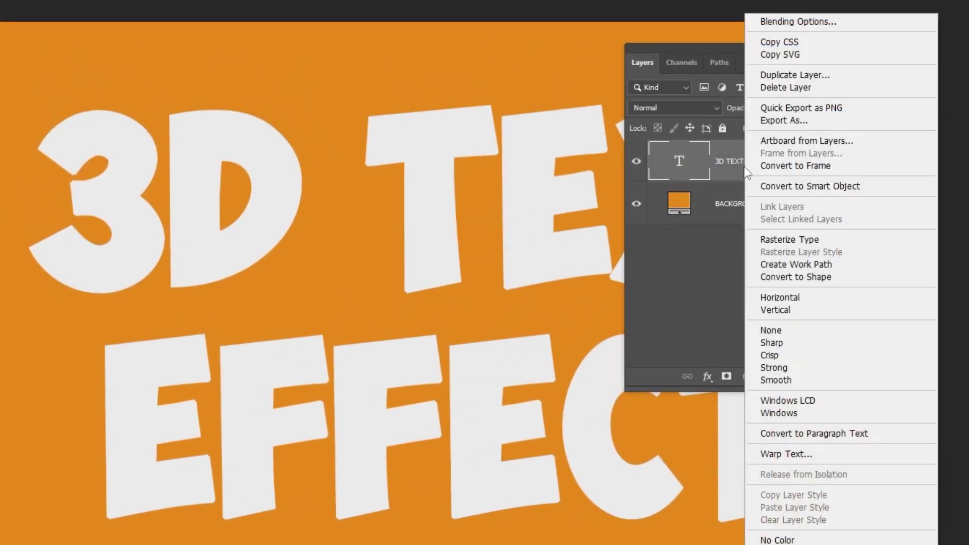
click(755, 184)
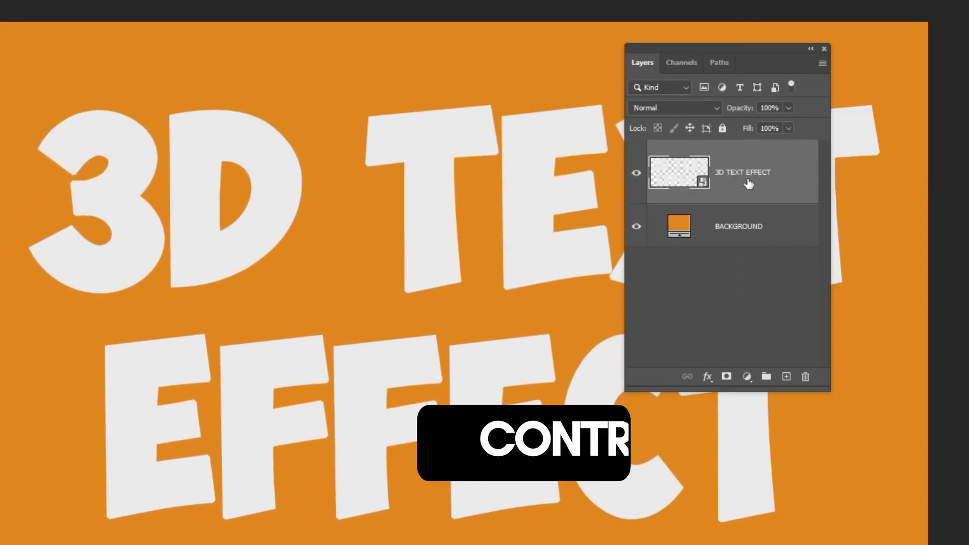
key(ctrl+j)
key(ctrl+j)
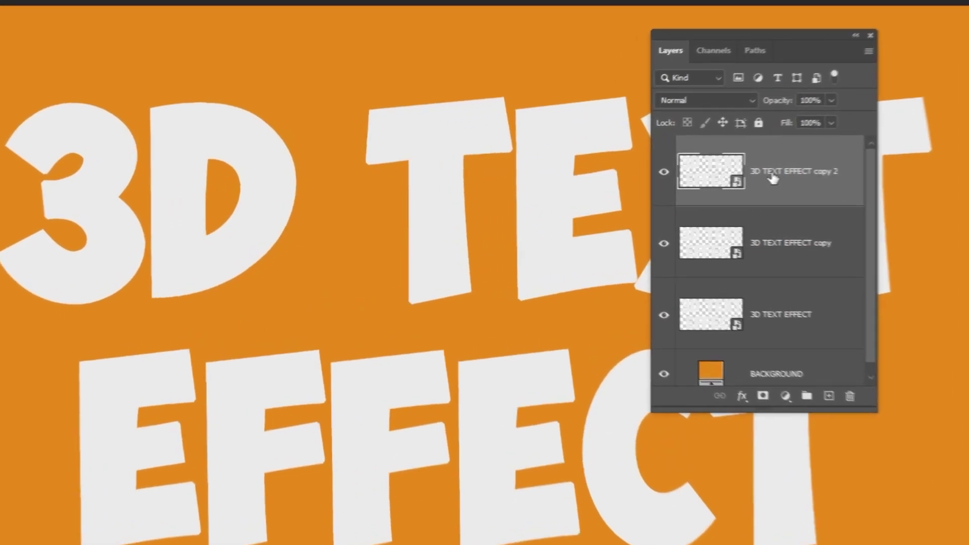
Rename the three layers SURFACE, SHADOW1 and SHADOW 2.
double_click(772, 173)
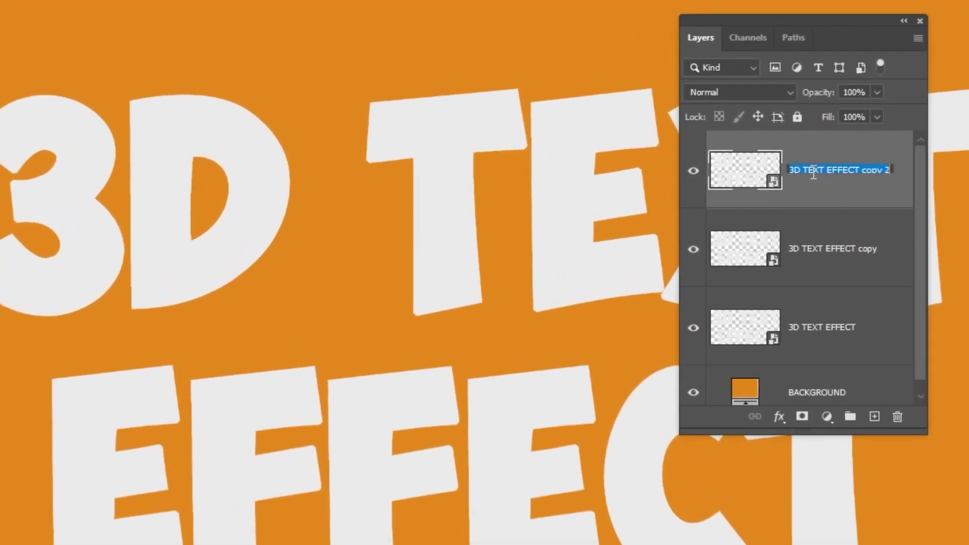
double_click(820, 248)
text(SHADOW1)
double_click(828, 327)
text(SH)
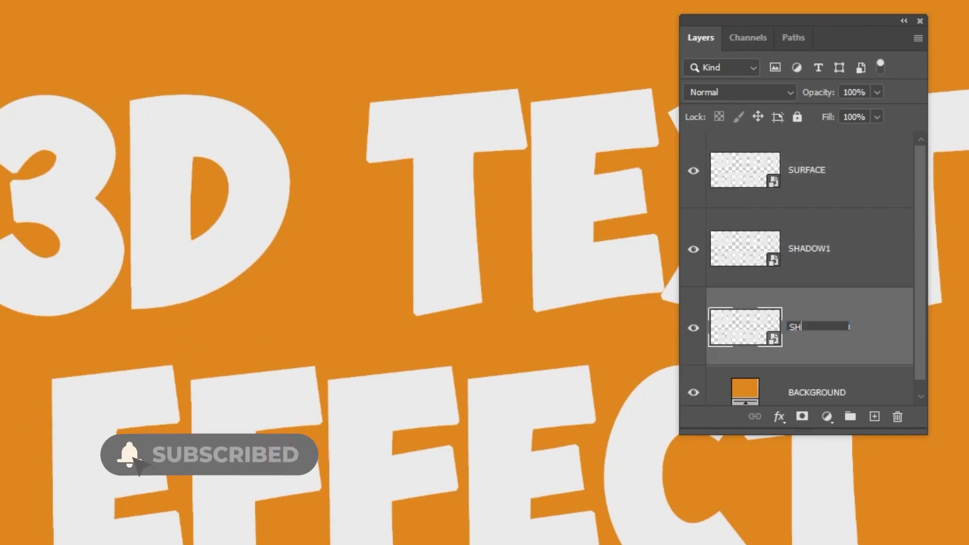
key(Return)
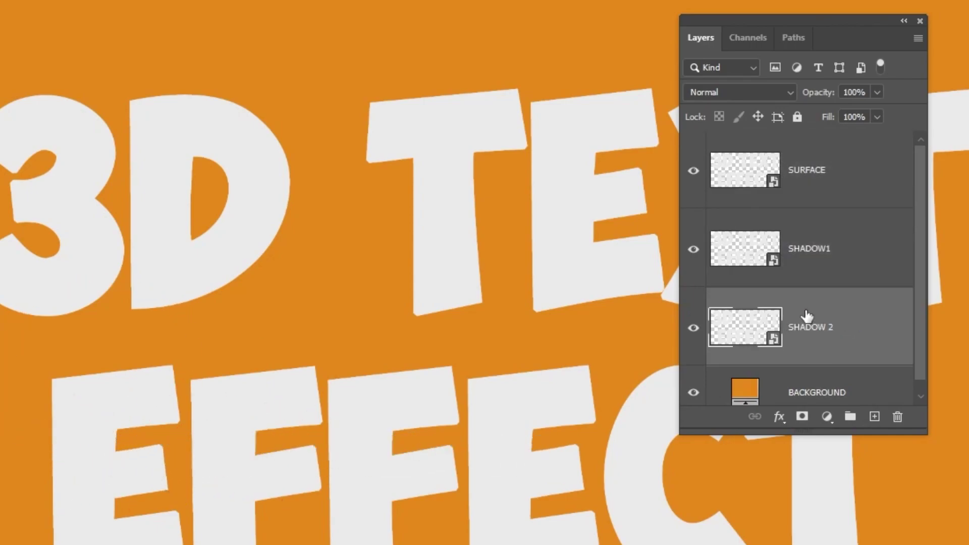
Add a Stroke effect to SURFACE: 9 px, Position Inside, colour #f5f5f5.
click(816, 183)
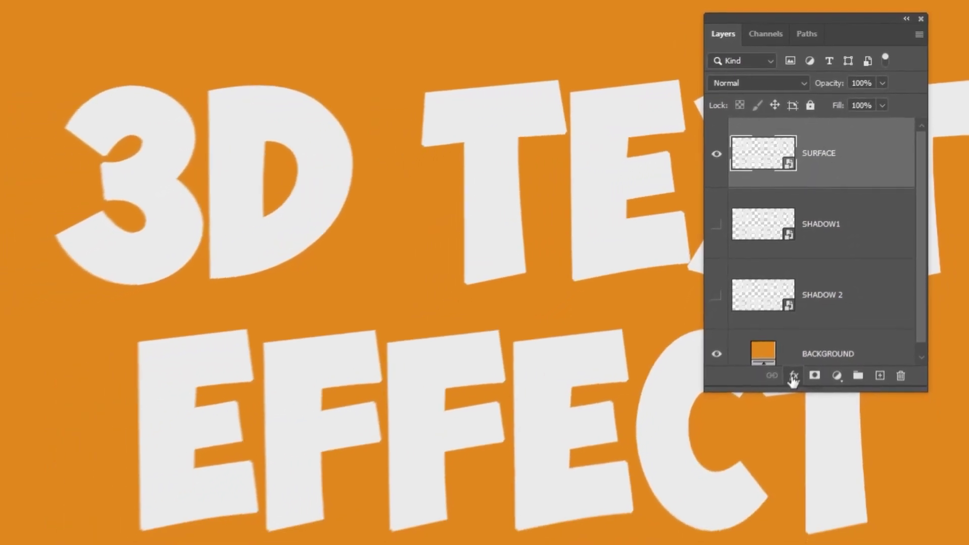
click(780, 417)
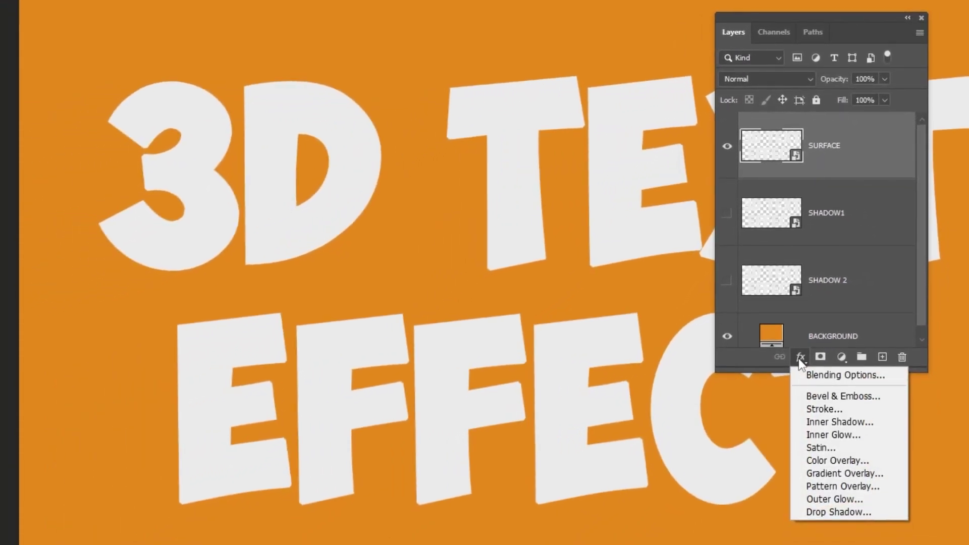
click(819, 409)
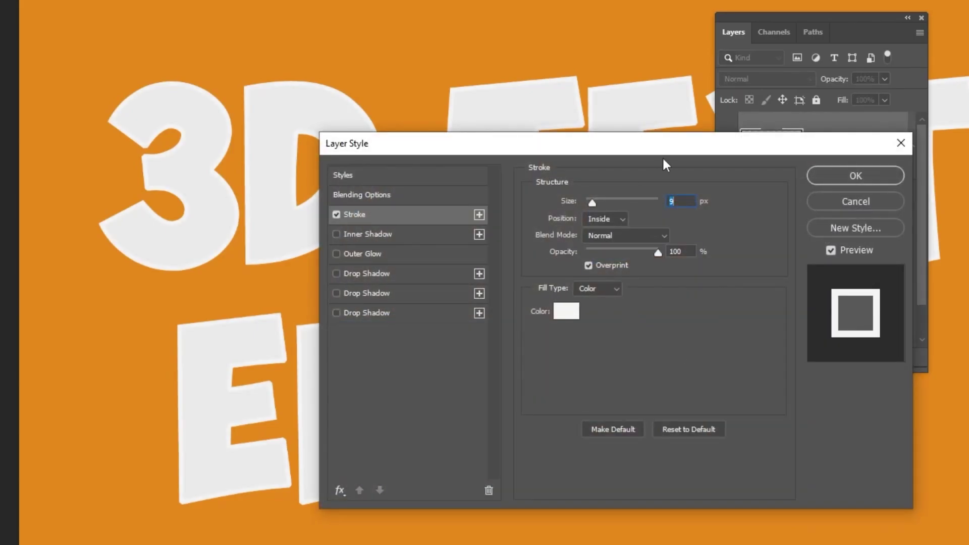
drag(662, 150, 531, 145)
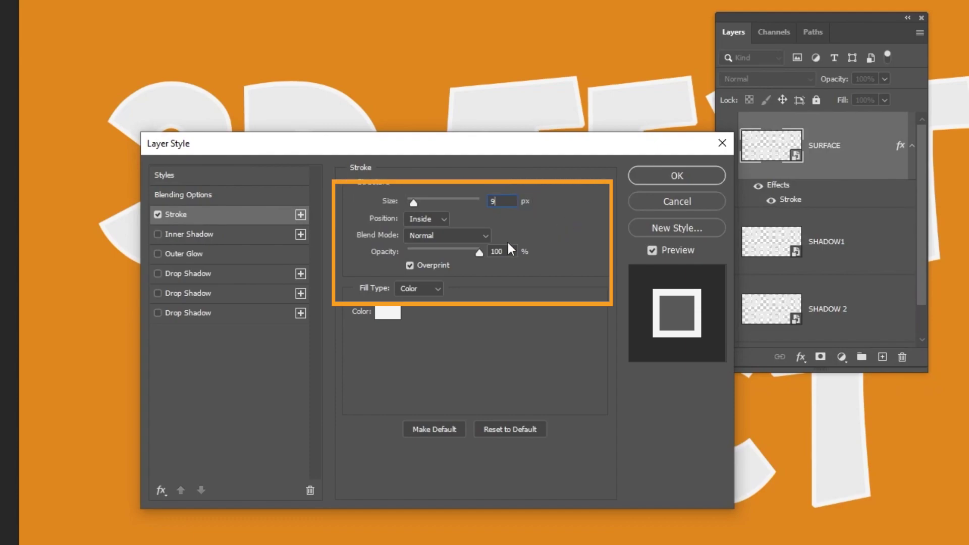
click(435, 225)
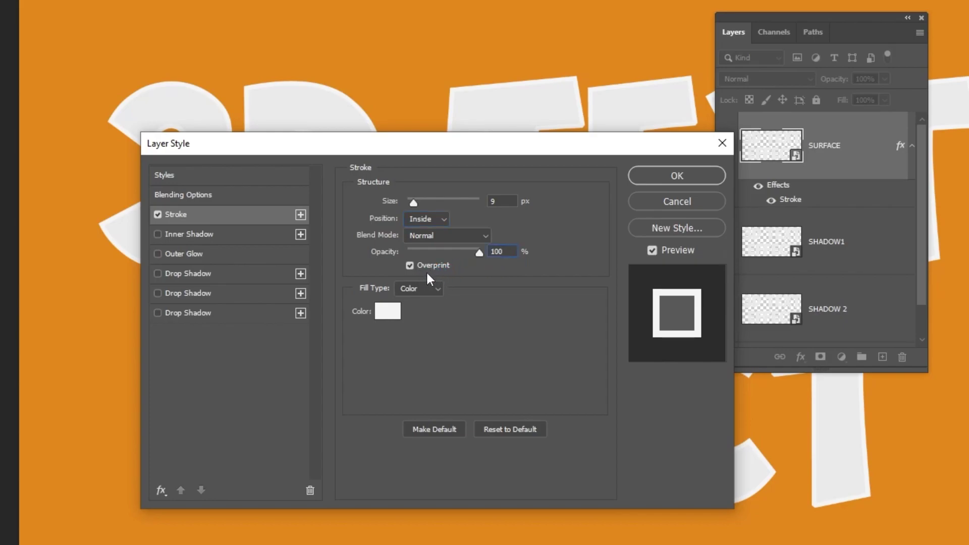
click(389, 312)
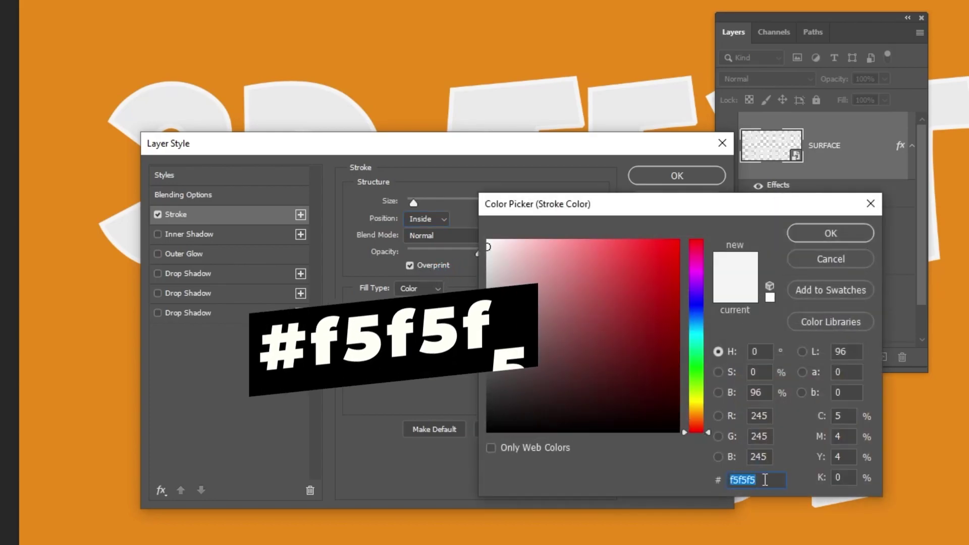
click(766, 480)
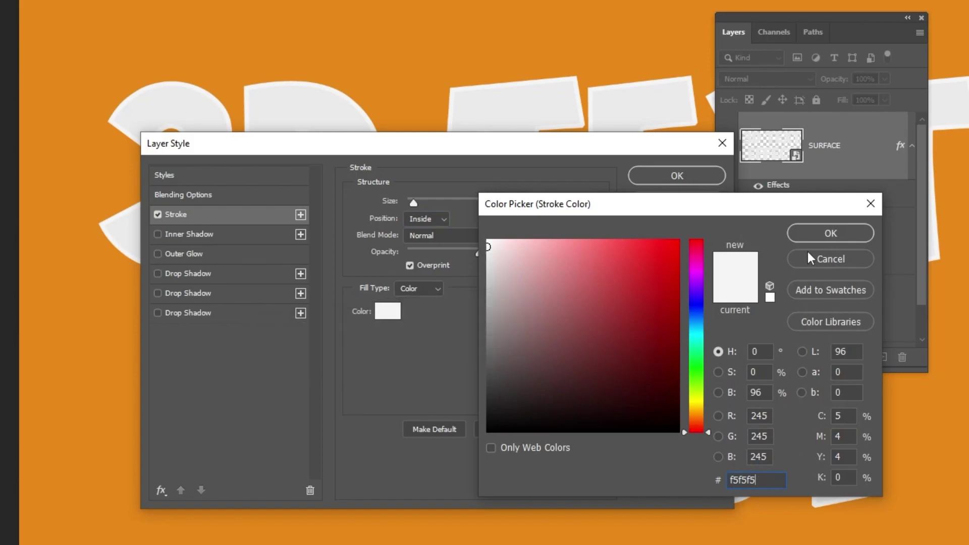
click(814, 236)
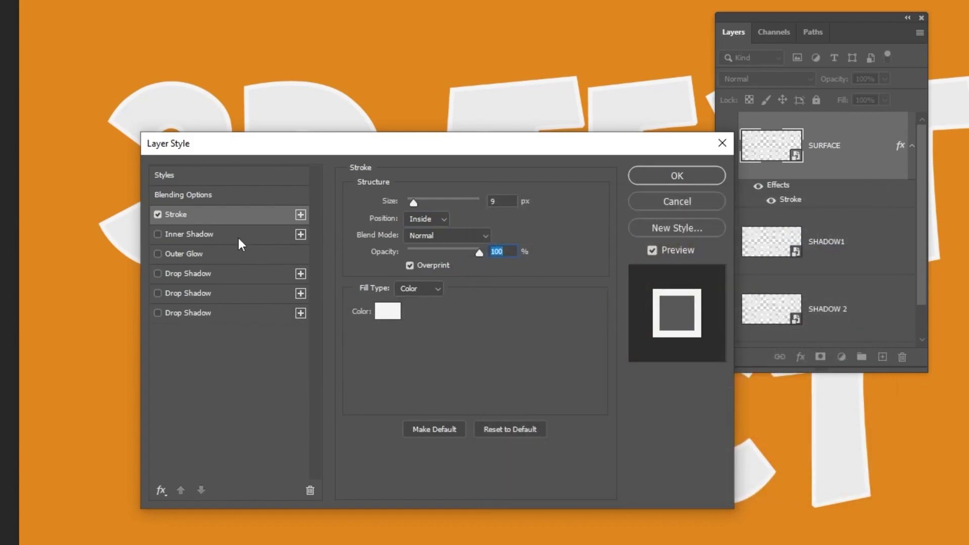
Enable Inner Shadow in #010101: 40% opacity, 43° angle, 15 px distance, 5% choke, 10 px size.
click(269, 235)
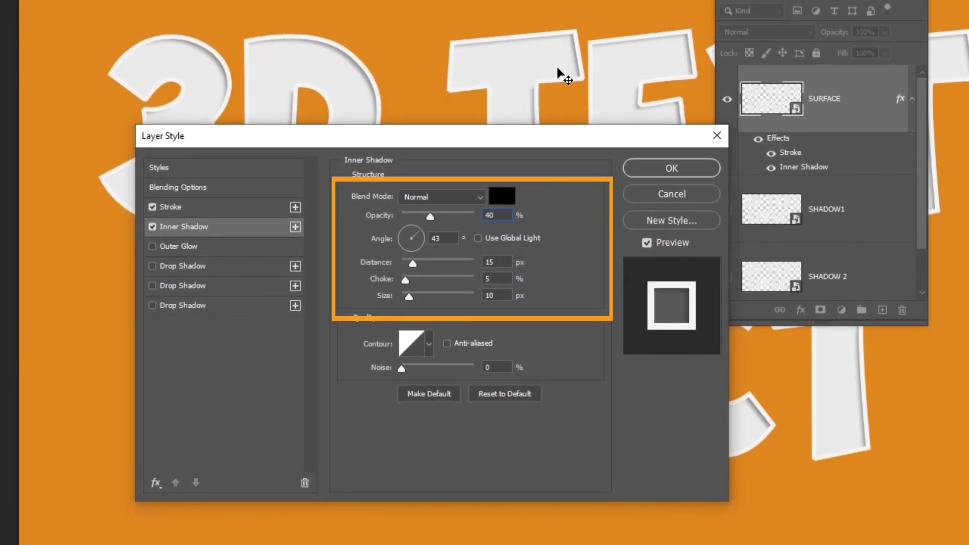
click(512, 201)
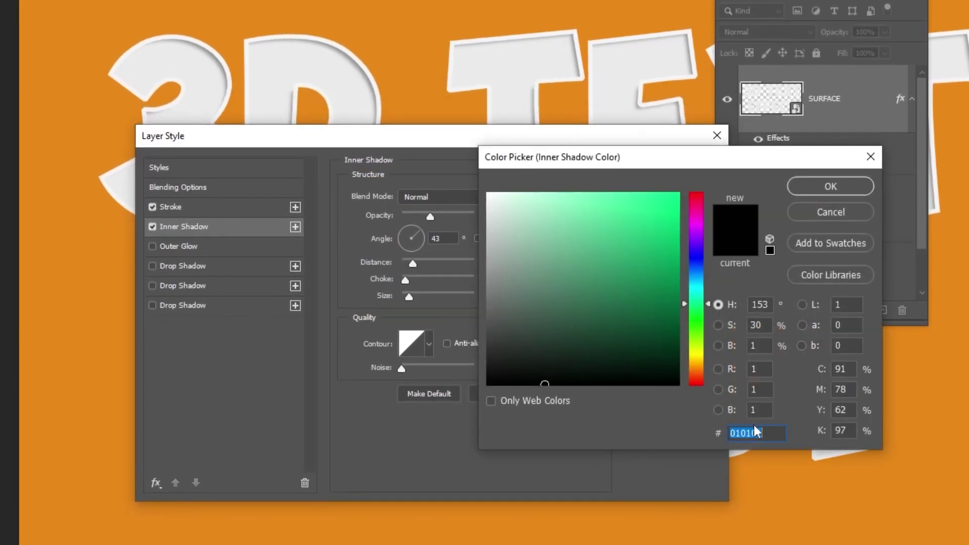
text(010101)
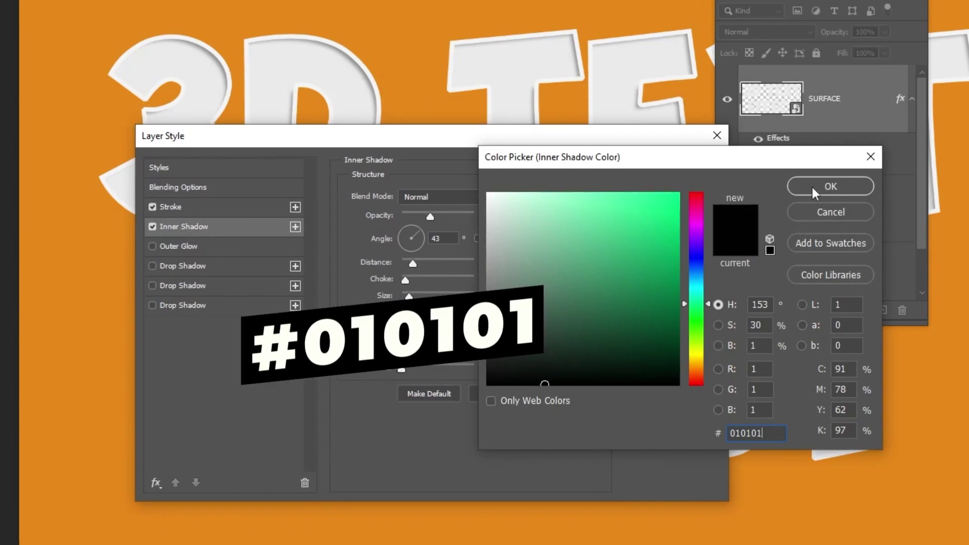
click(813, 187)
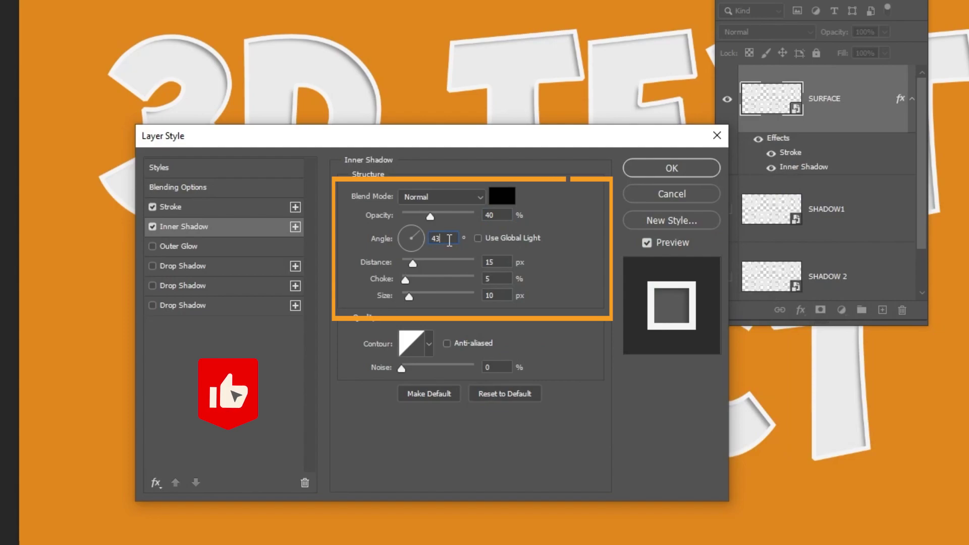
click(509, 262)
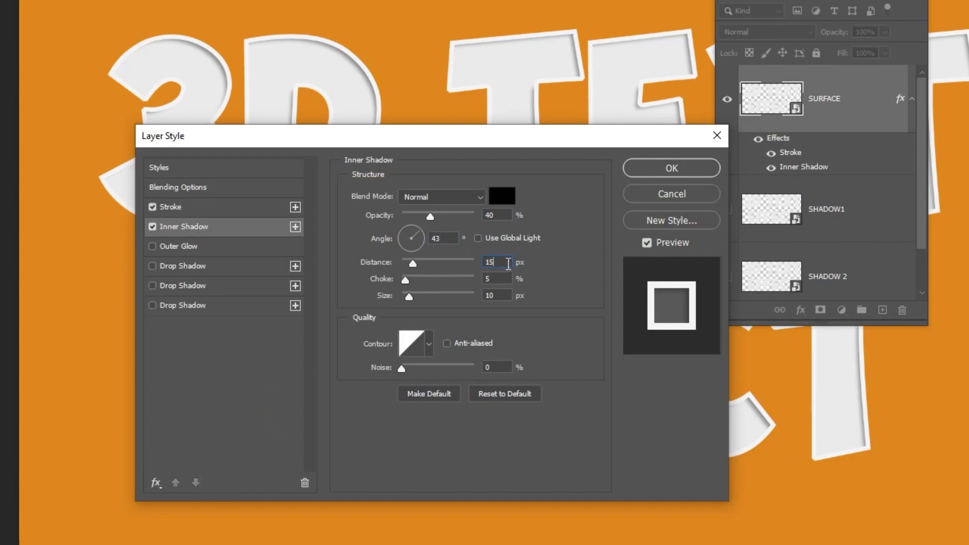
key(Tab)
key(Tab)
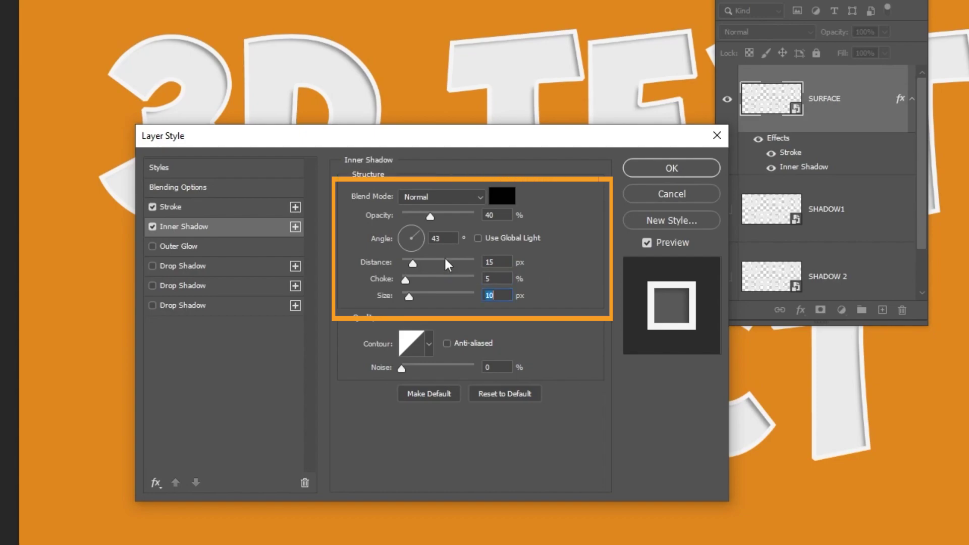
text(10)
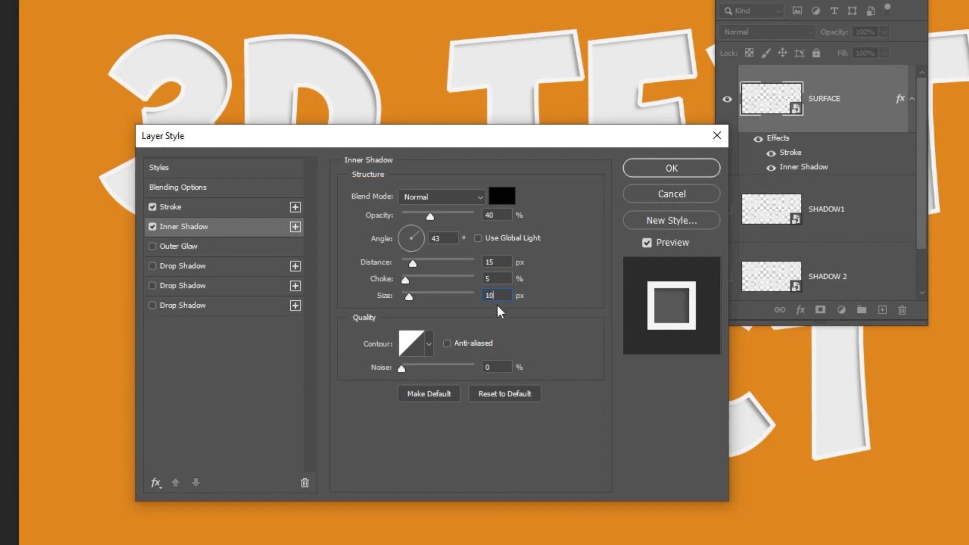
Enable Outer Glow in Normal mode with colour #e88919, 50% spread and 9 px size.
click(192, 248)
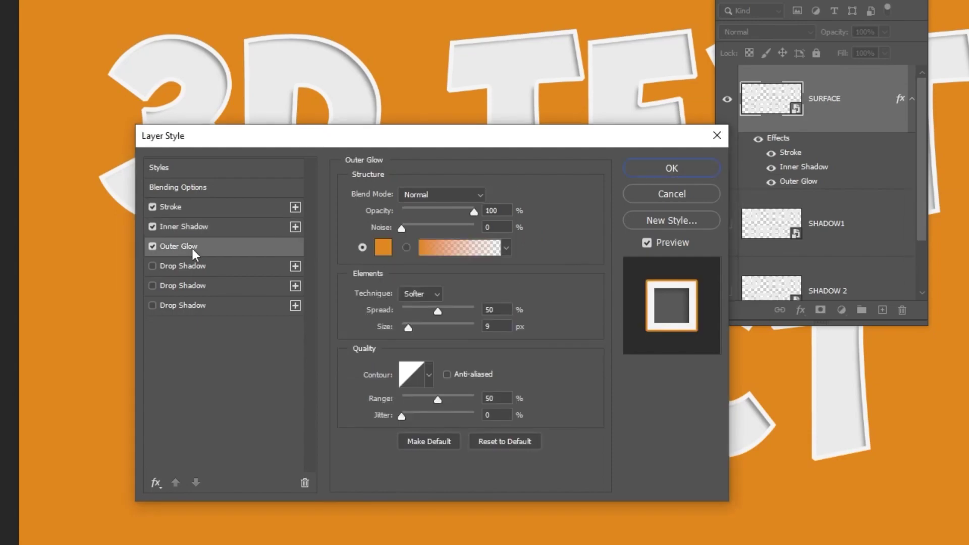
click(465, 193)
click(465, 193)
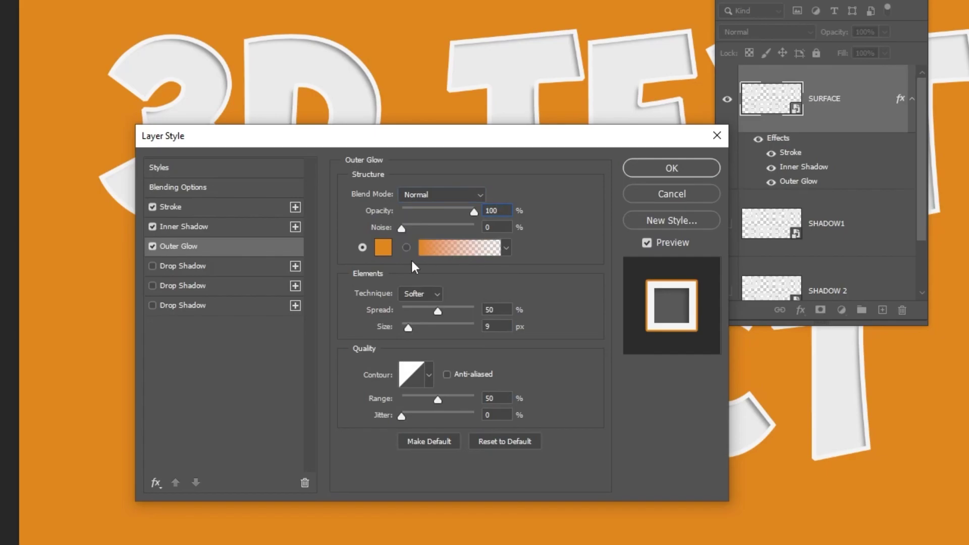
click(390, 250)
click(779, 433)
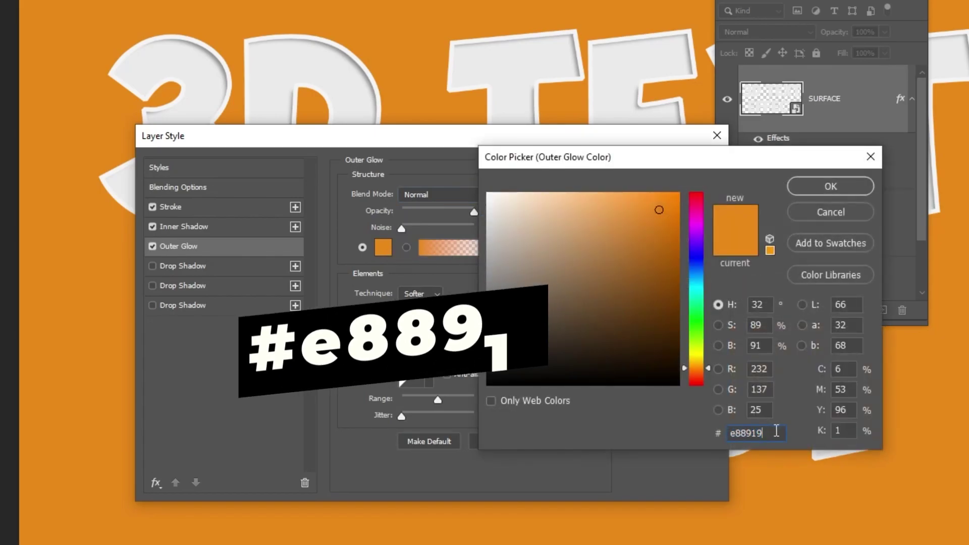
click(817, 186)
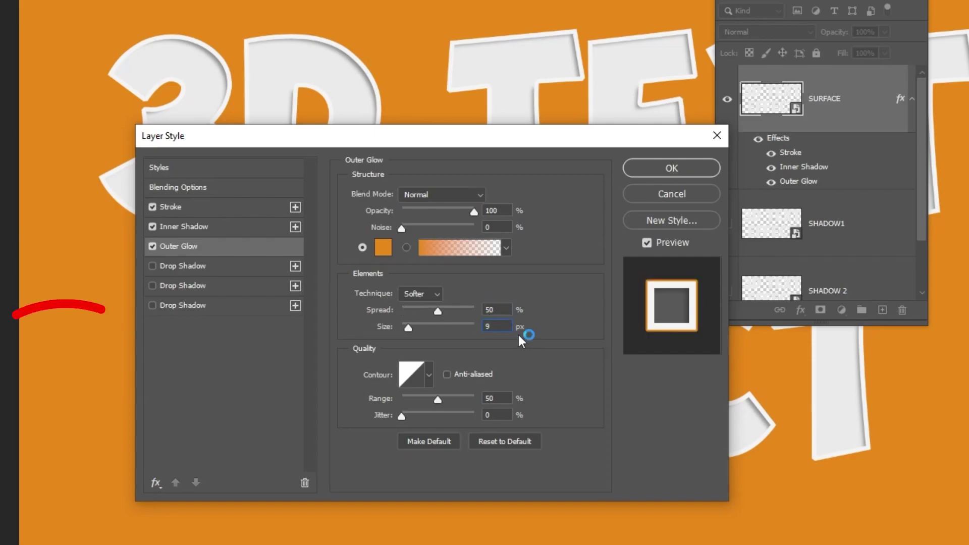
Apply the layer style, toggle SURFACE's effects off and on, collapse them, and select SHADOW1.
click(656, 169)
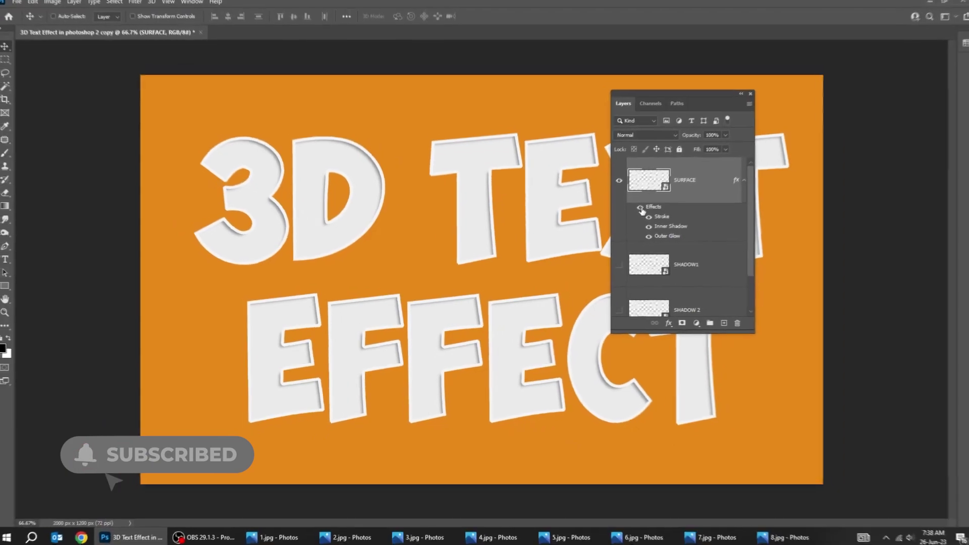
click(692, 179)
click(692, 180)
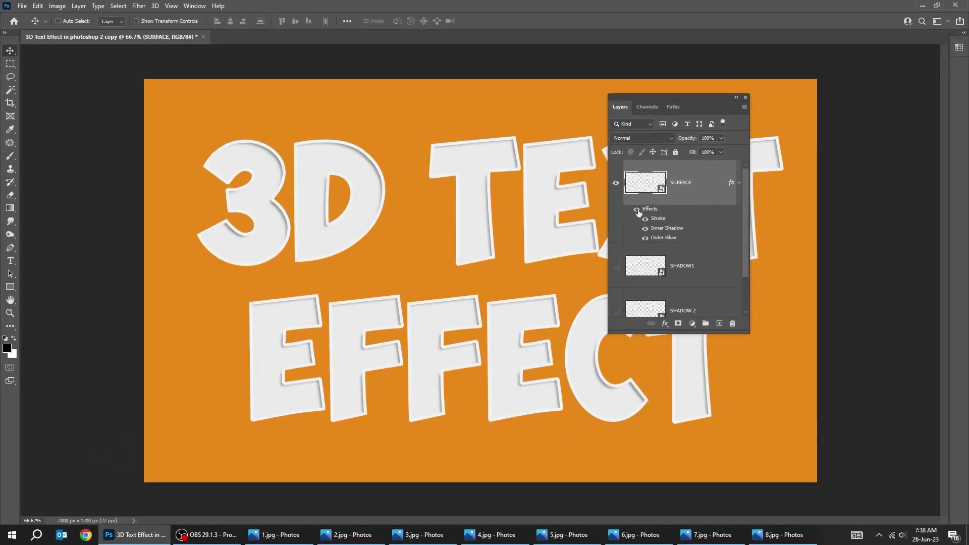
click(739, 184)
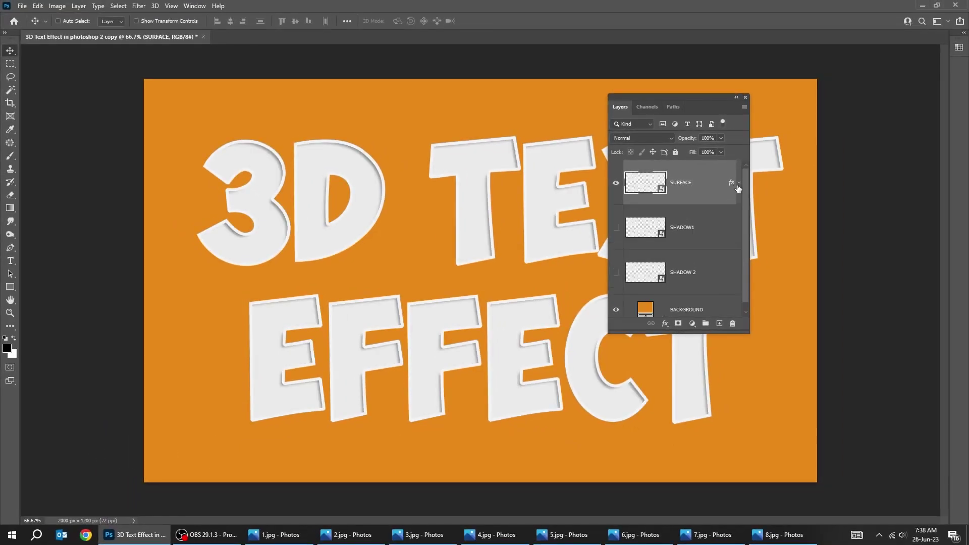
click(697, 237)
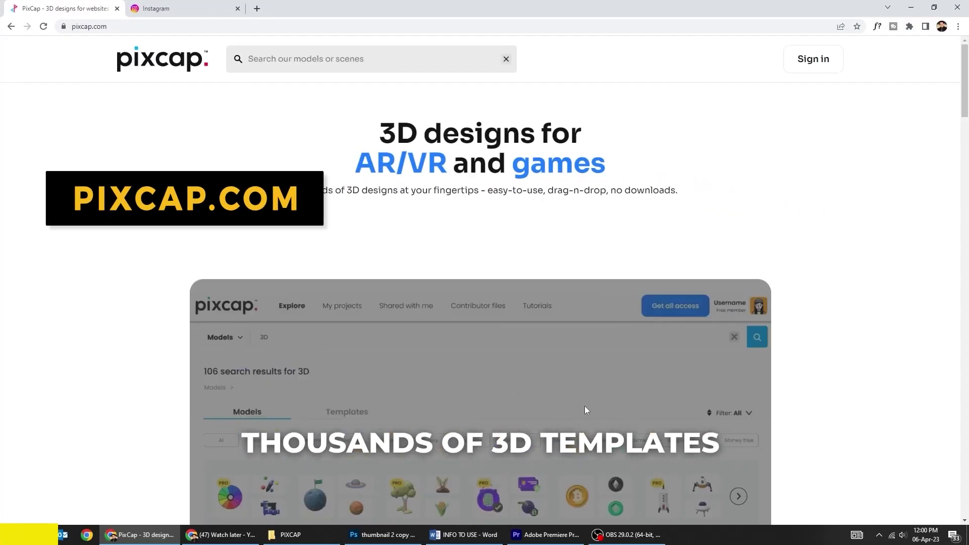
Scroll down through the pixcap.com home page sections.
scroll(707, 412, down, 1)
scroll(772, 415, down, 10)
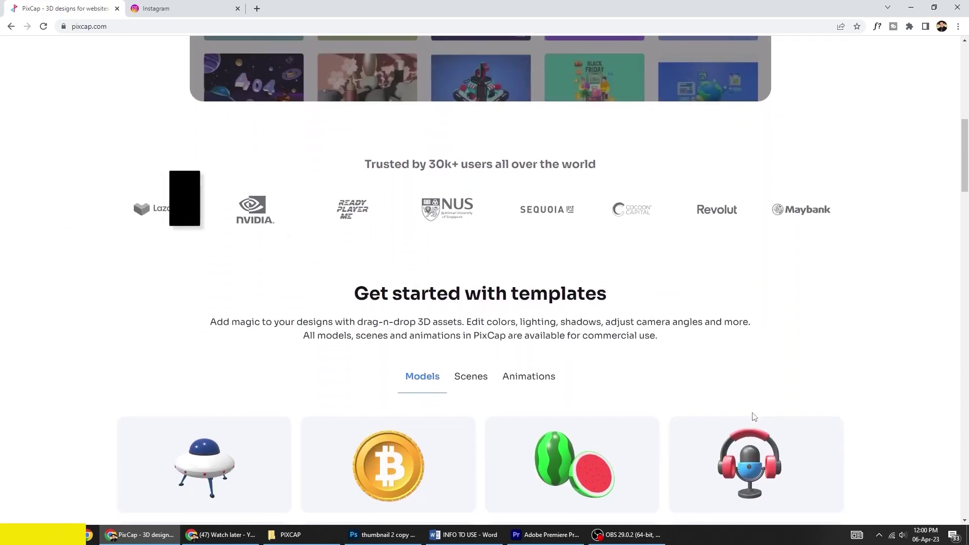
scroll(753, 416, down, 8)
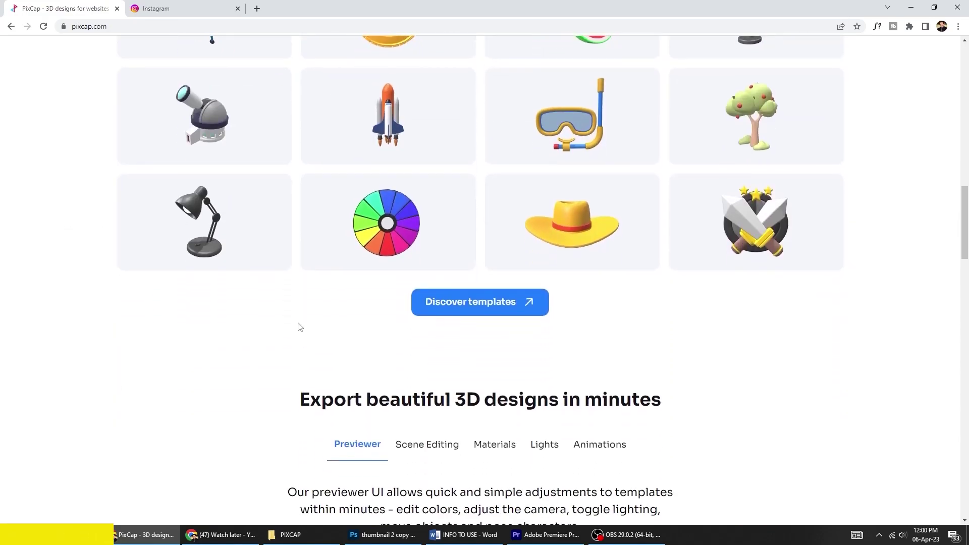
scroll(639, 411, down, 5)
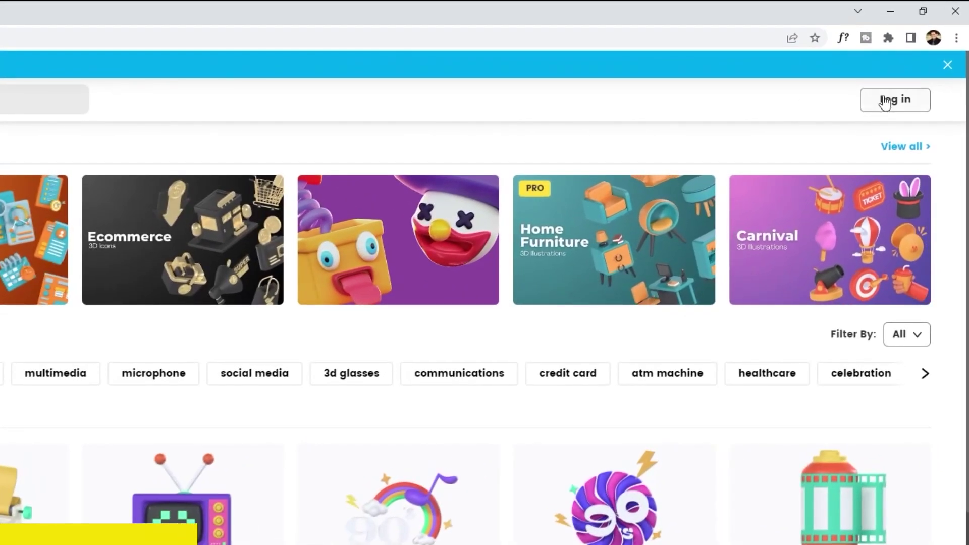
Log in with an e-mail account and open the audio book model.
click(887, 101)
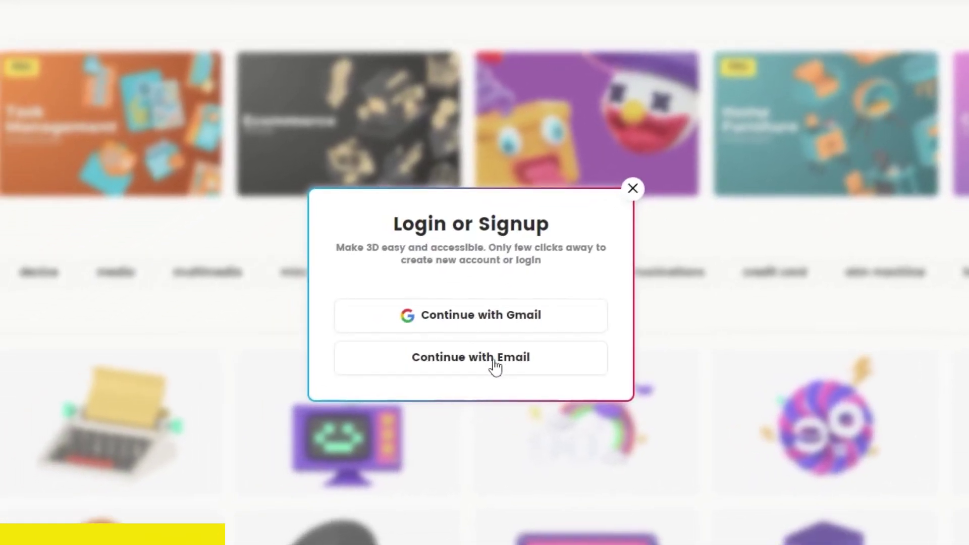
click(632, 189)
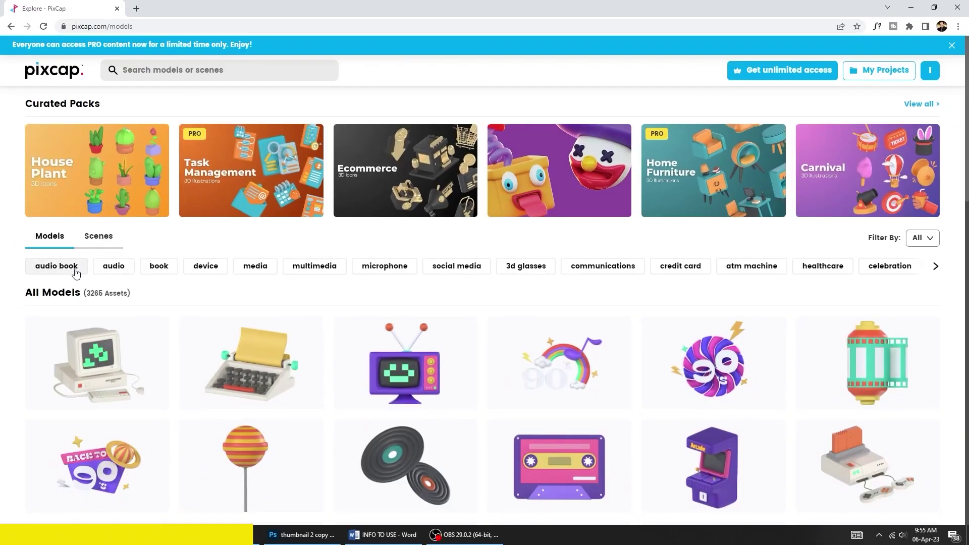
click(76, 273)
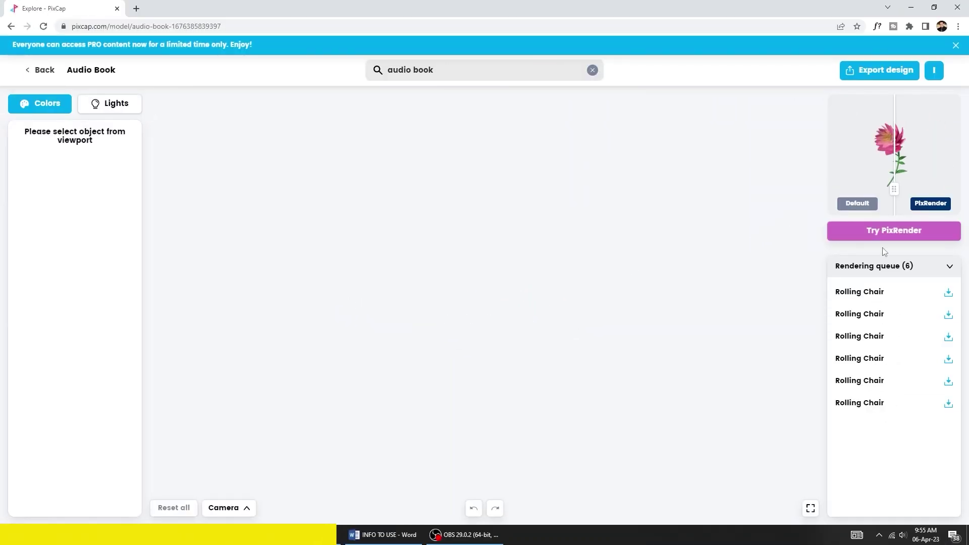
click(884, 264)
Recolour the Headphone part green #54e71c from the Colors list.
click(470, 315)
click(85, 338)
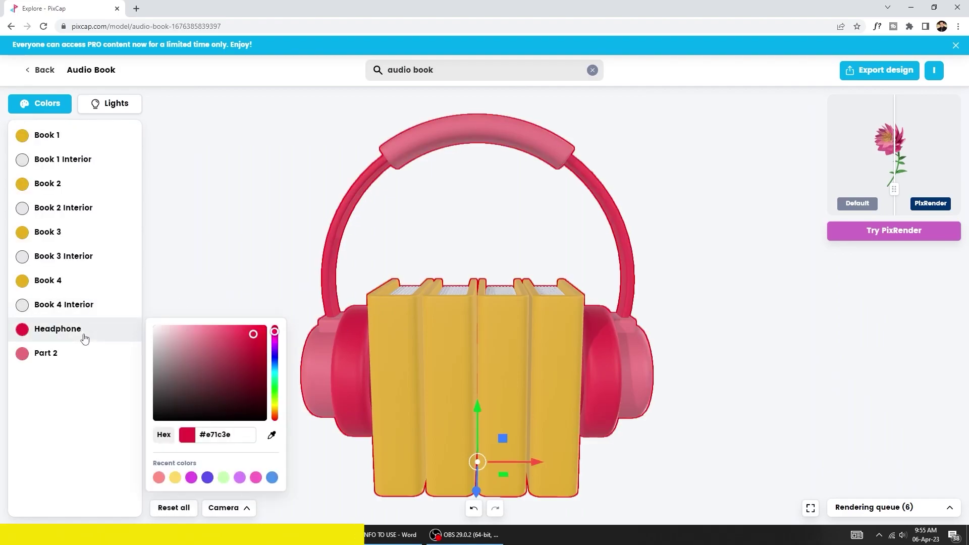
drag(275, 333, 275, 392)
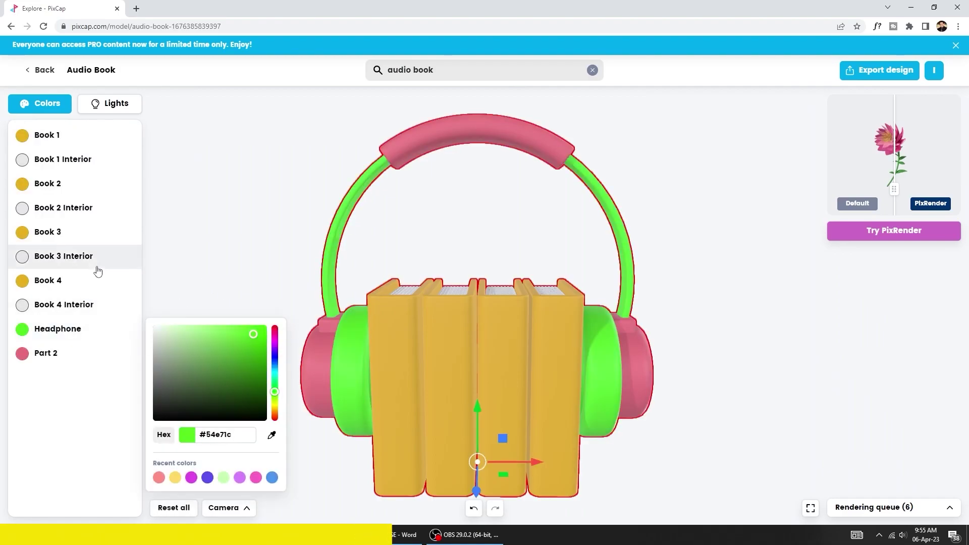
Colour Book 3 Interior dark red #940000 and Book 3 blue #1da8e7, then orbit to an angled view.
click(97, 267)
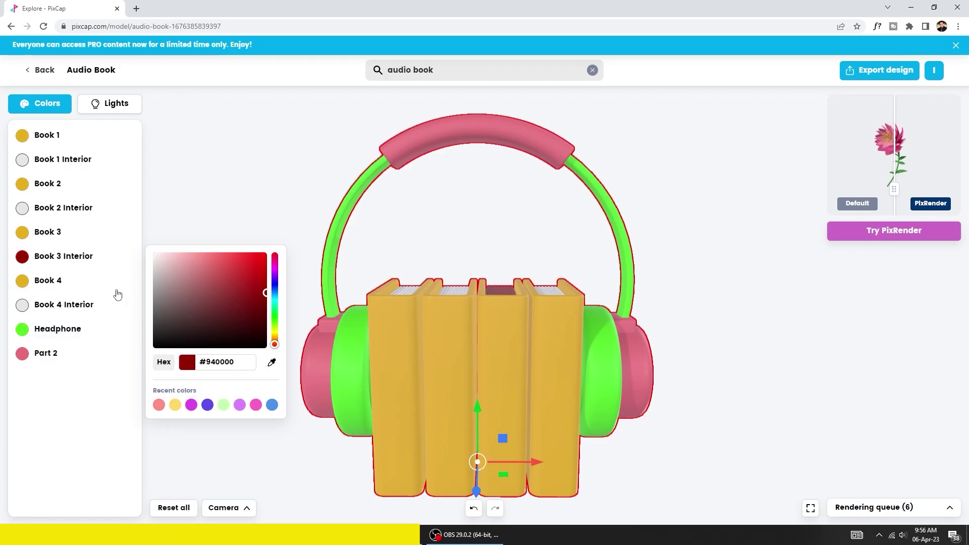
click(101, 234)
mouse_move(274, 272)
mouse_down()
mouse_move(274, 253)
mouse_move(275, 267)
mouse_up()
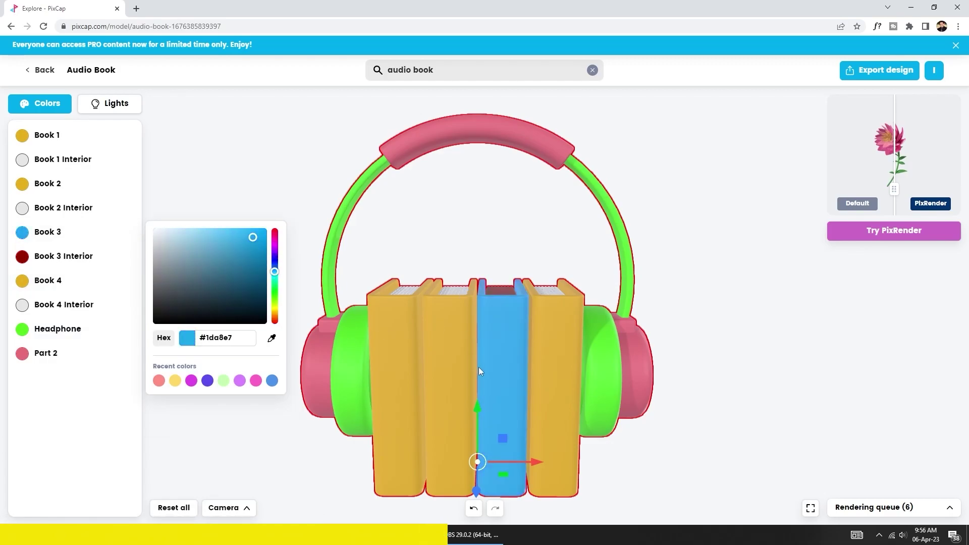
drag(525, 462, 535, 463)
drag(506, 409, 497, 366)
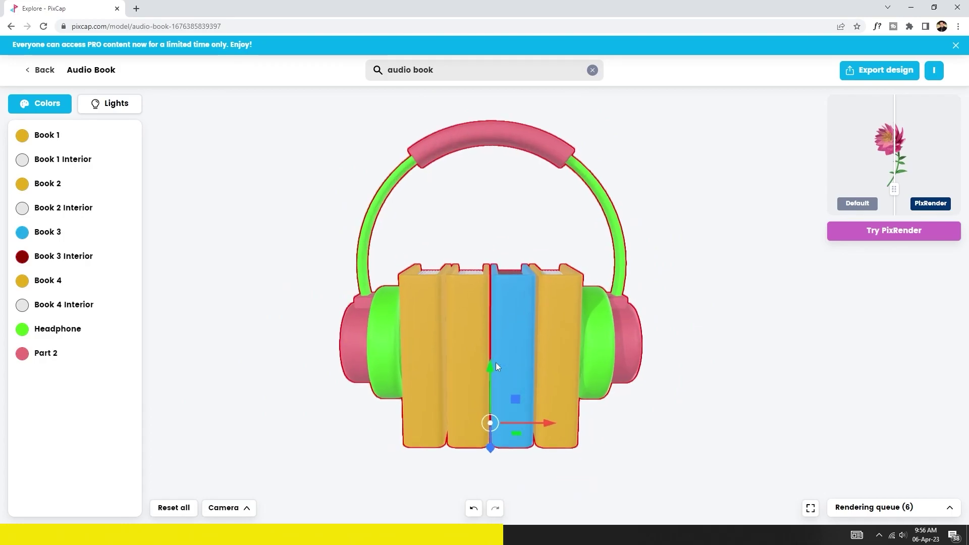
drag(458, 271, 470, 296)
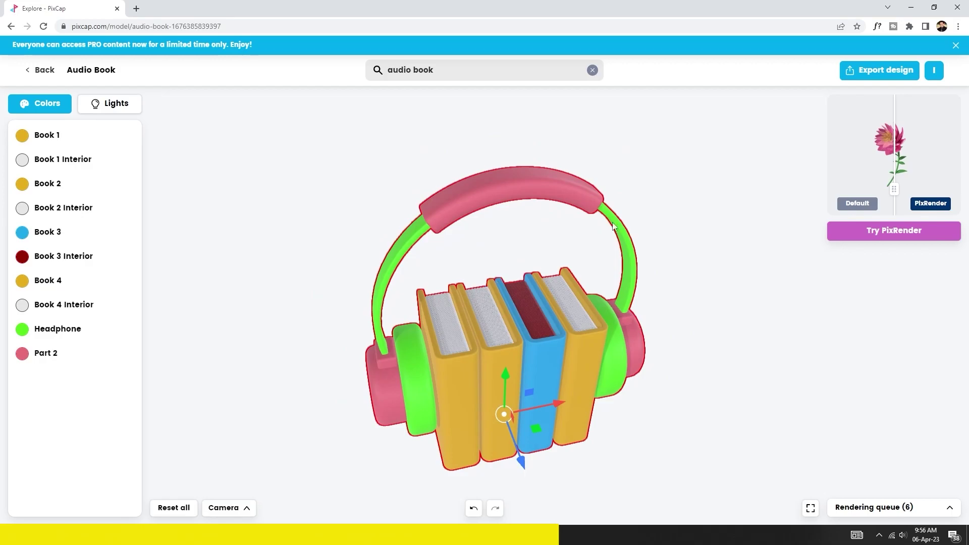
Check Export design options, keeping PNG at Medium 1024 x 1024 with higher quality, then dismiss.
click(883, 70)
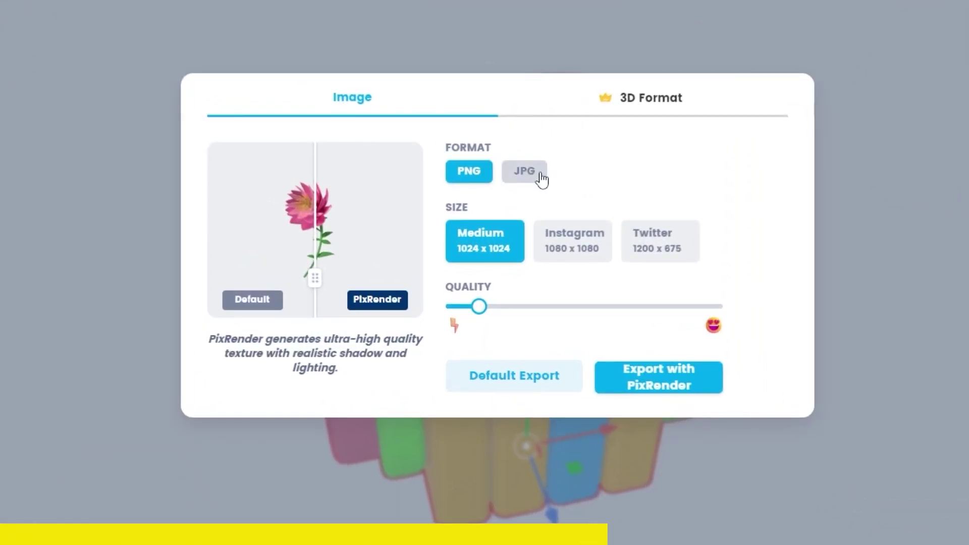
click(541, 178)
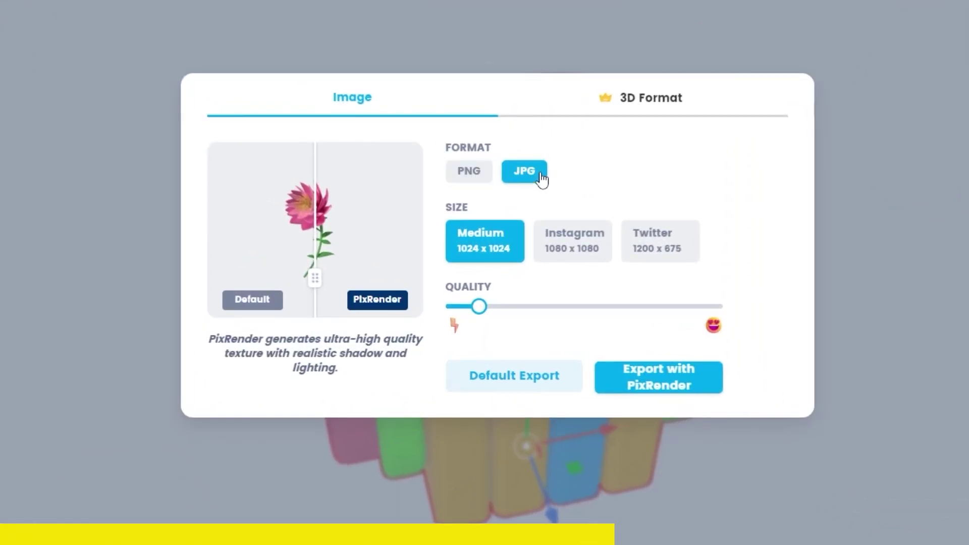
click(466, 173)
drag(476, 313, 545, 314)
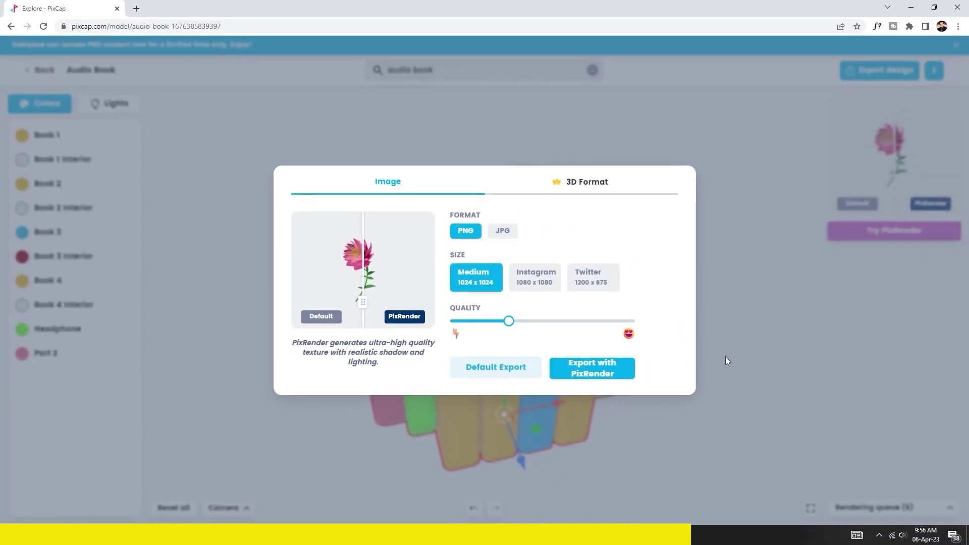
click(727, 360)
Browse PixCap's Ecommerce pack, then filter the models page to show all free and premium packs.
click(68, 84)
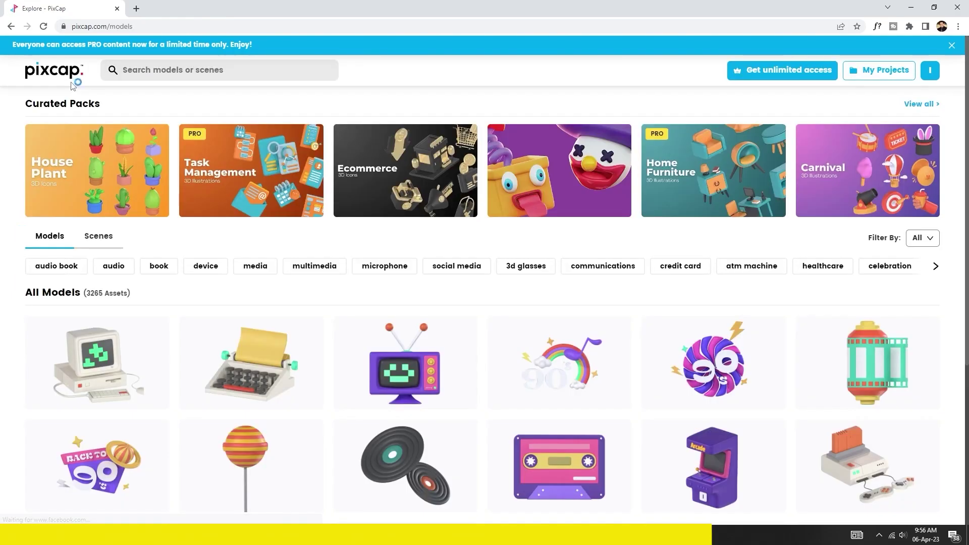
click(423, 177)
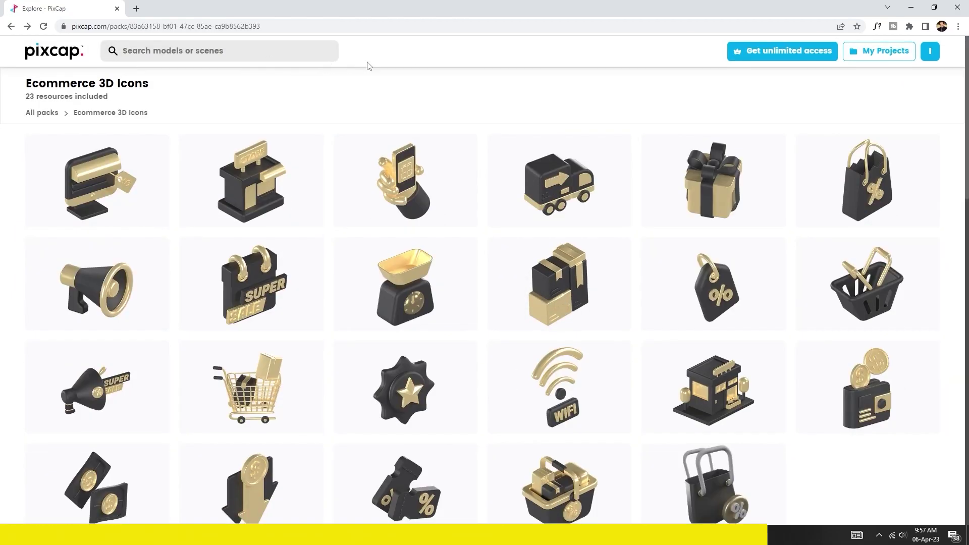
click(11, 26)
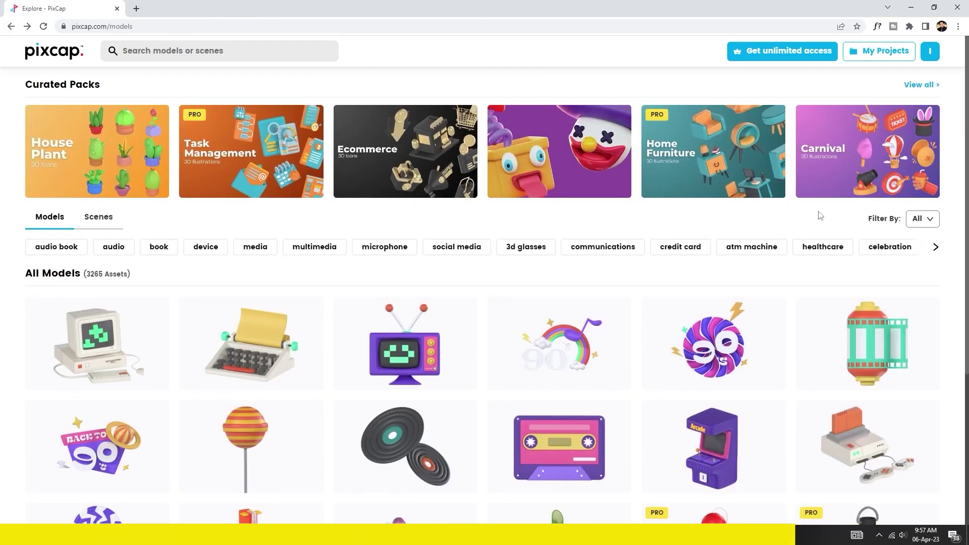
click(924, 218)
click(906, 104)
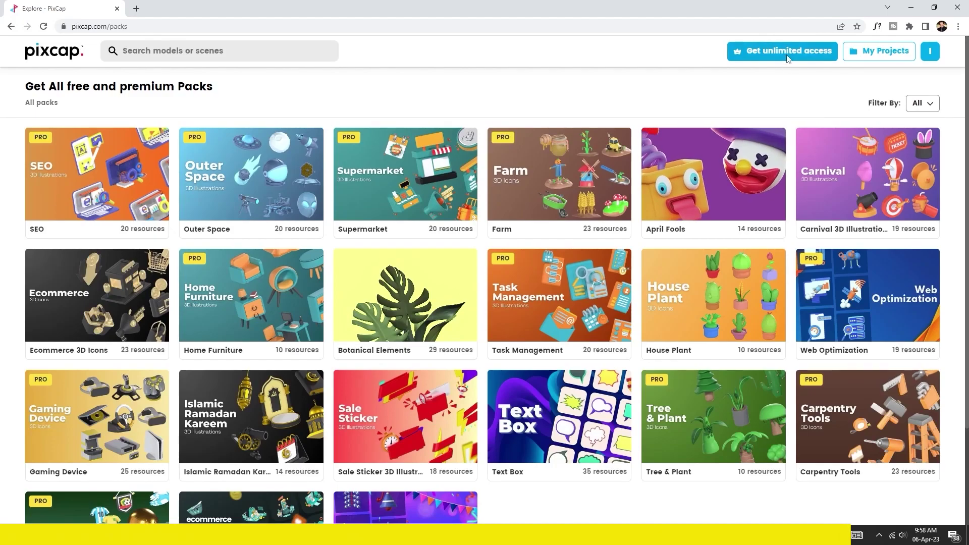
Start the PixCap PRO 30-day free trial on the annual $9-per-month plan.
click(787, 52)
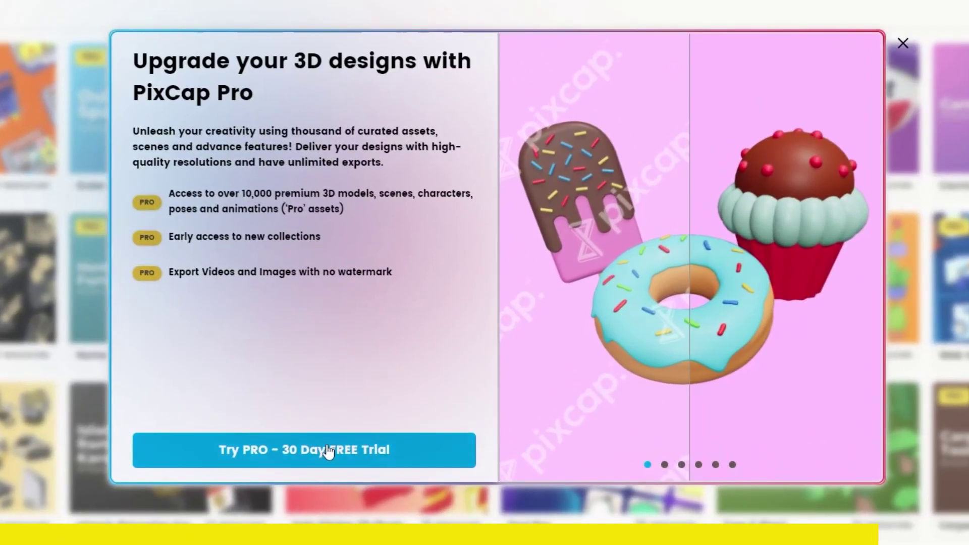
click(329, 451)
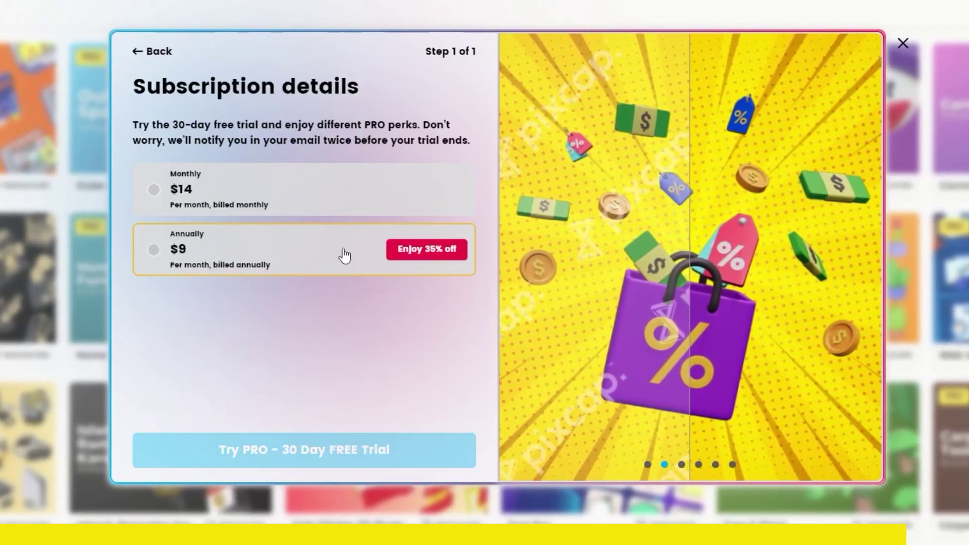
click(254, 254)
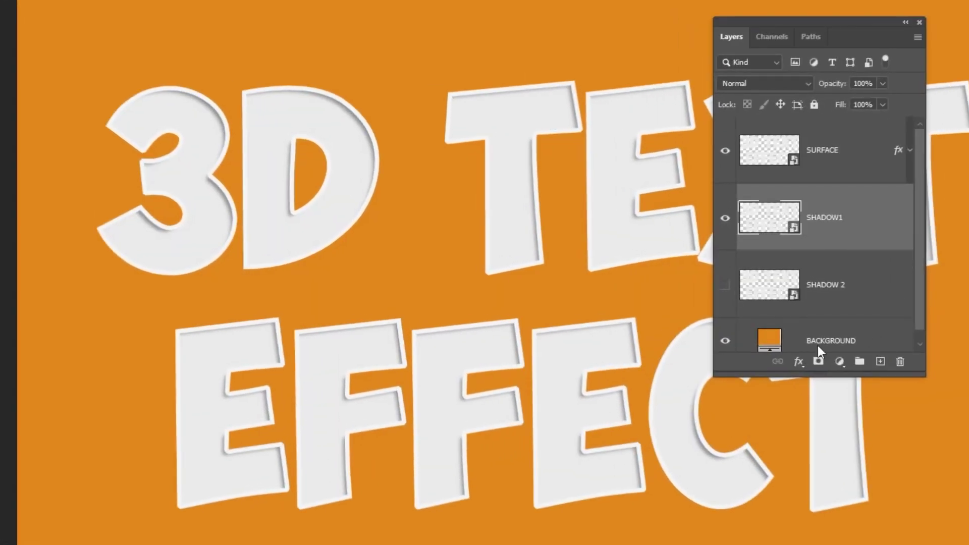
Add an Outer Glow to SHADOW1 with colour #181818.
click(799, 362)
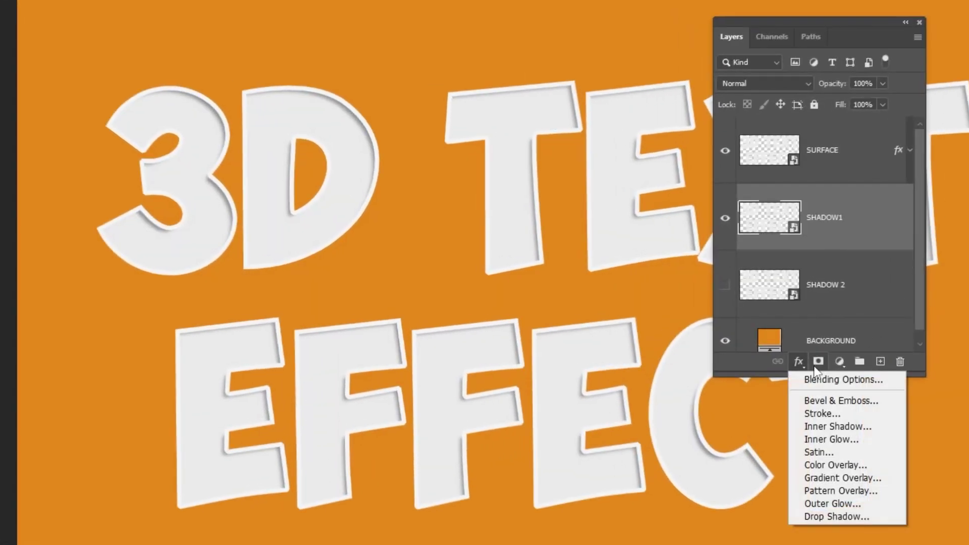
click(846, 505)
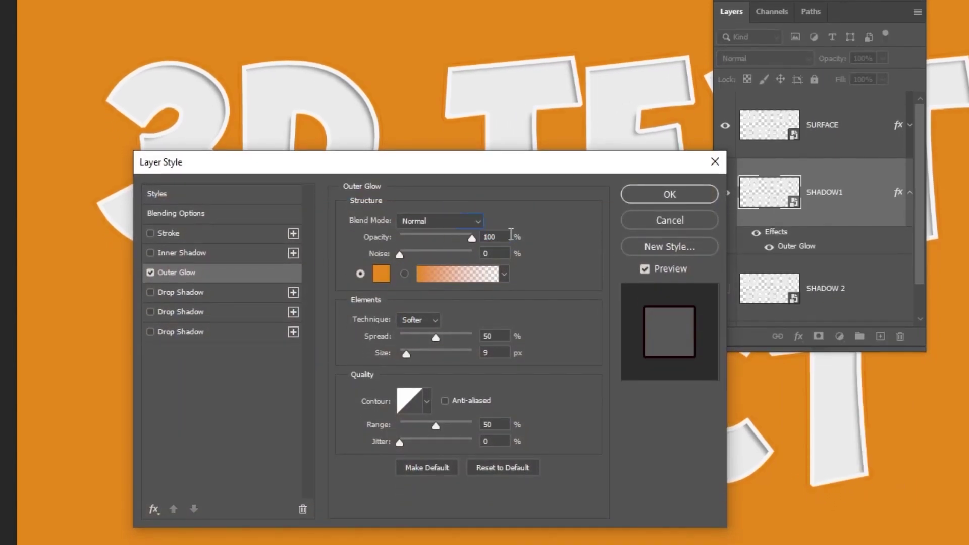
text(31)
click(385, 277)
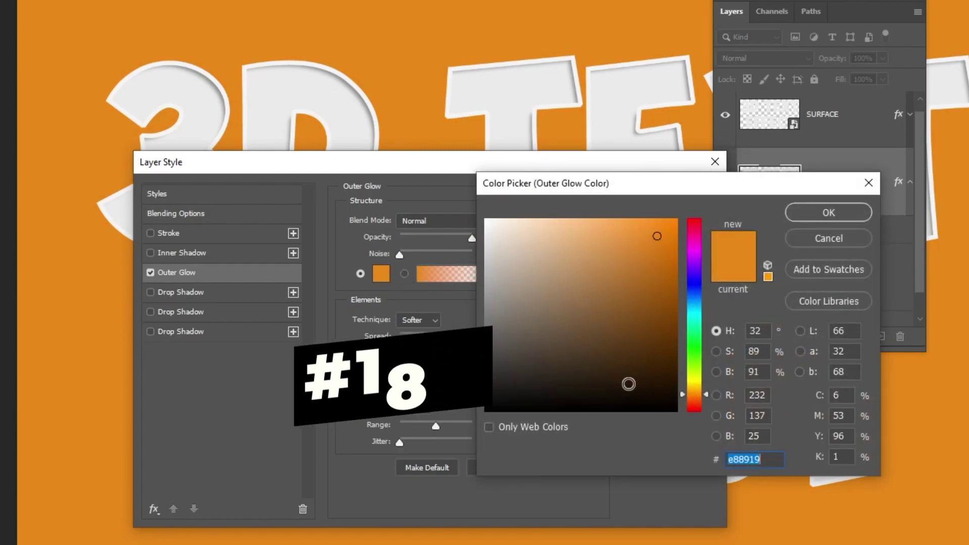
text(181818)
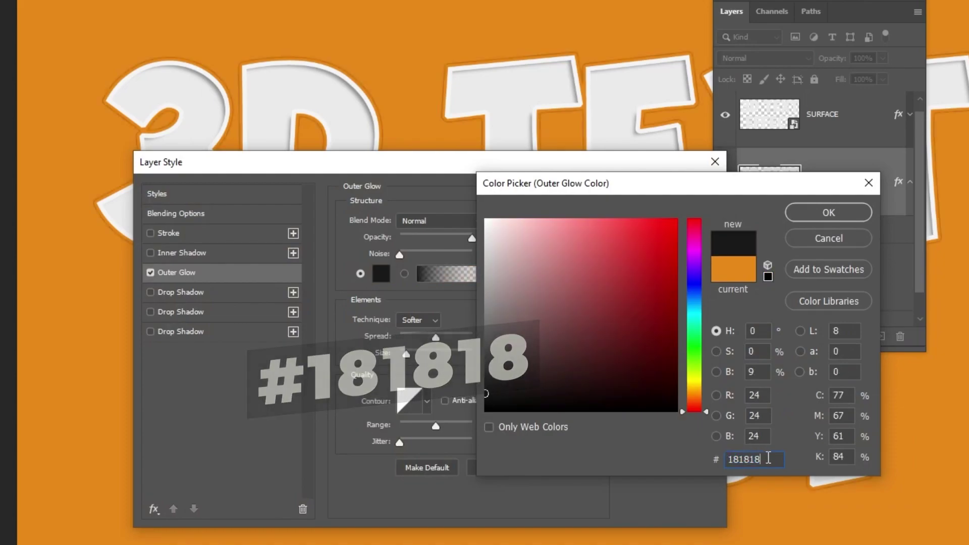
click(796, 215)
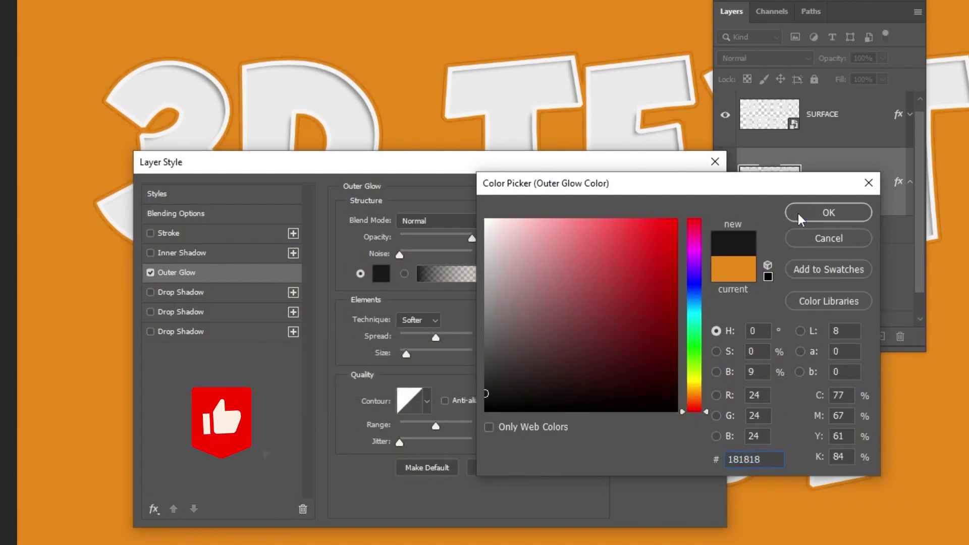
Set the glow to Color Burn, 31% opacity, 3% spread and 50 px size.
click(445, 221)
scroll(455, 252, up, 5)
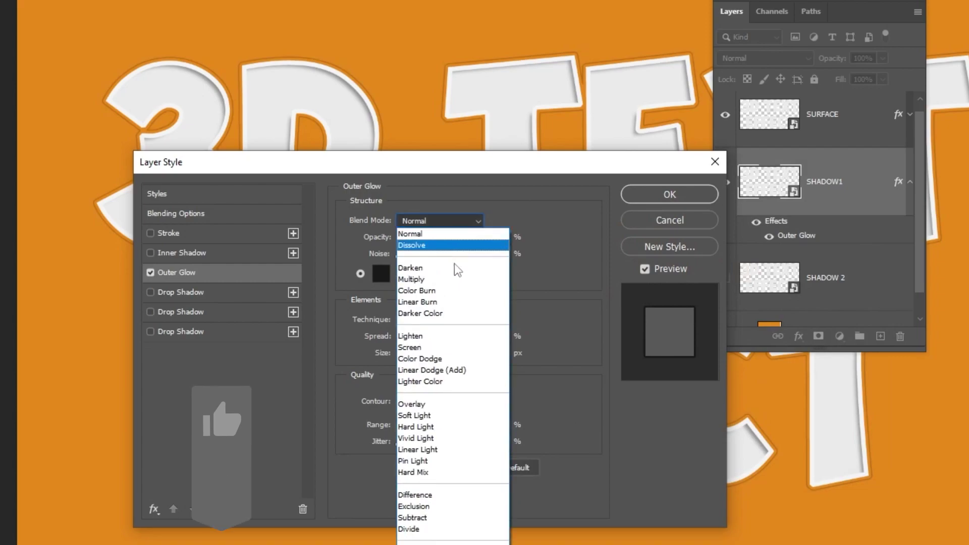
click(469, 284)
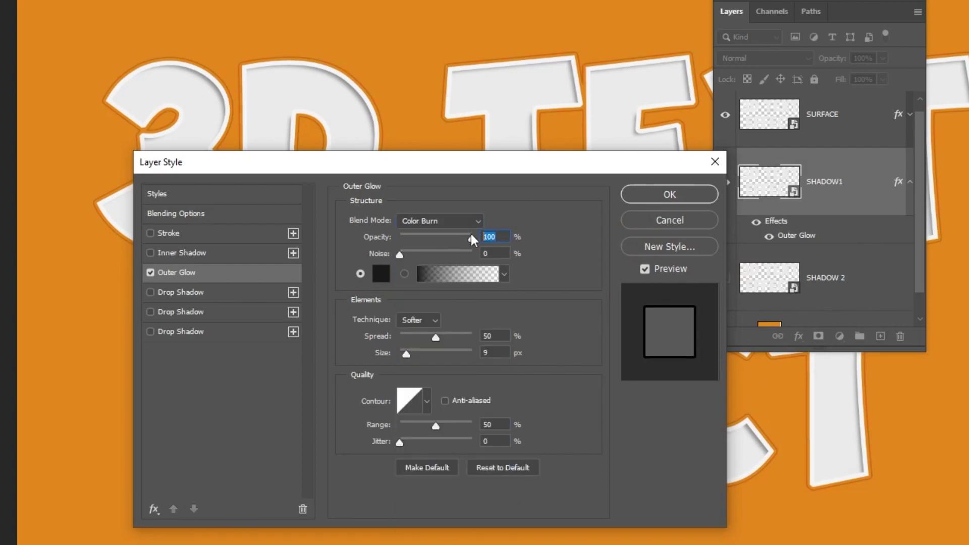
text(31)
click(508, 251)
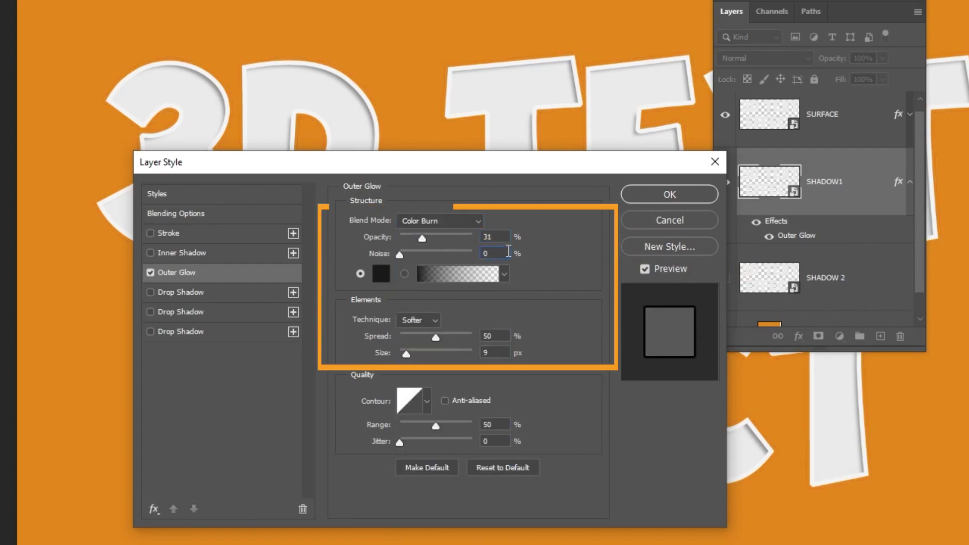
double_click(503, 334)
text(3)
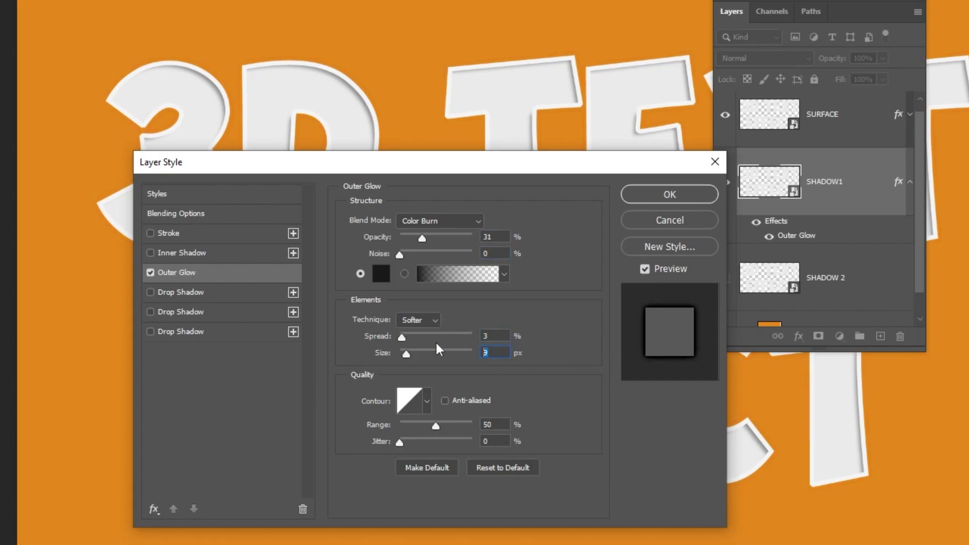
text(50)
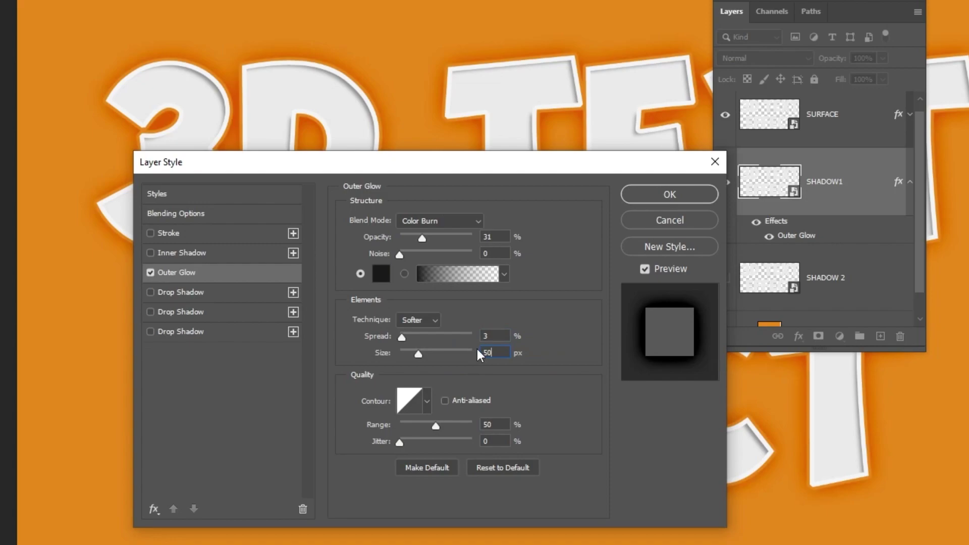
Add a black Linear Burn drop shadow: 73% opacity, 90°, 8 px distance, 15% spread, 13 px size.
click(216, 292)
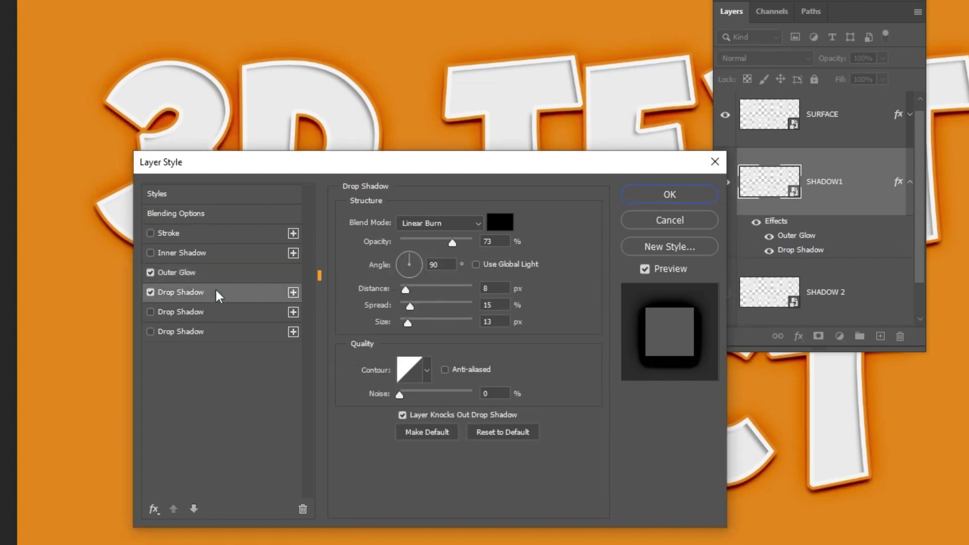
click(444, 223)
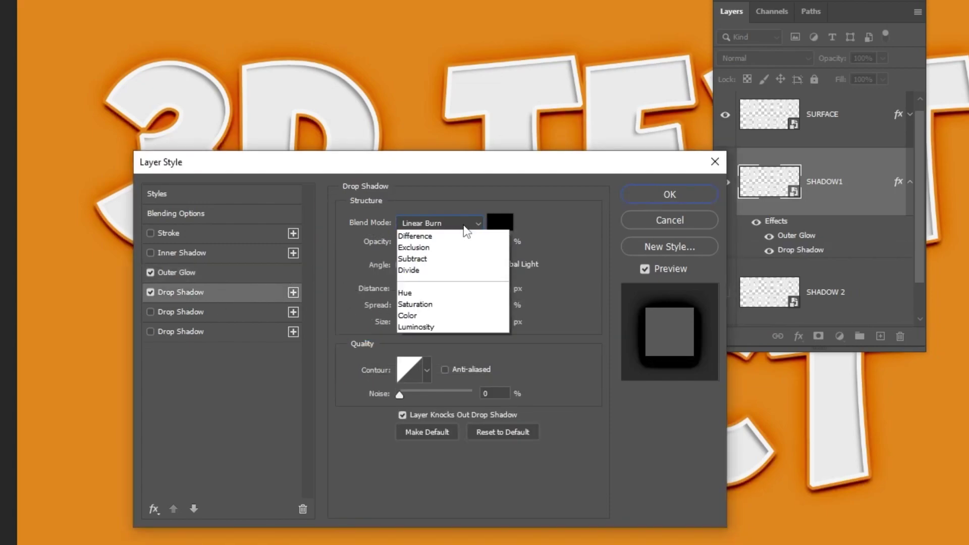
click(453, 306)
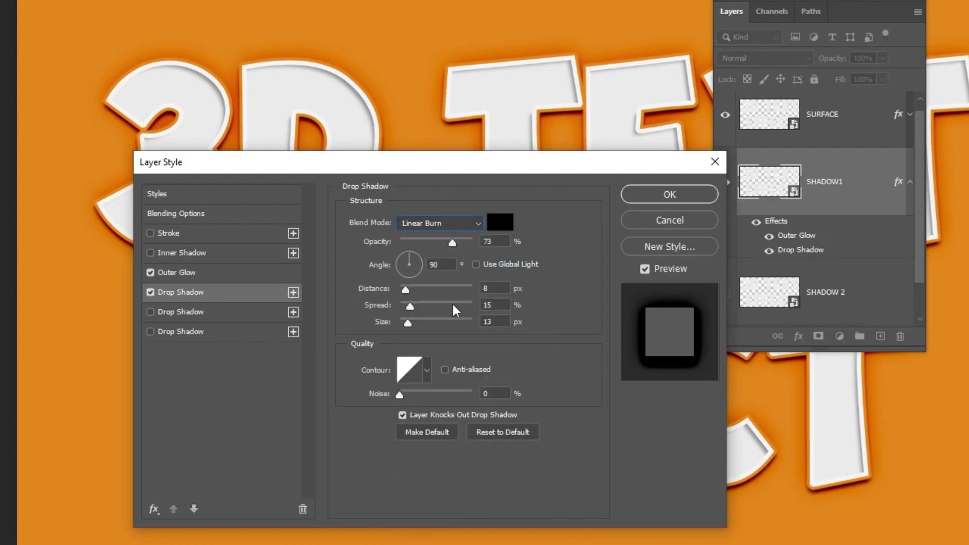
click(499, 226)
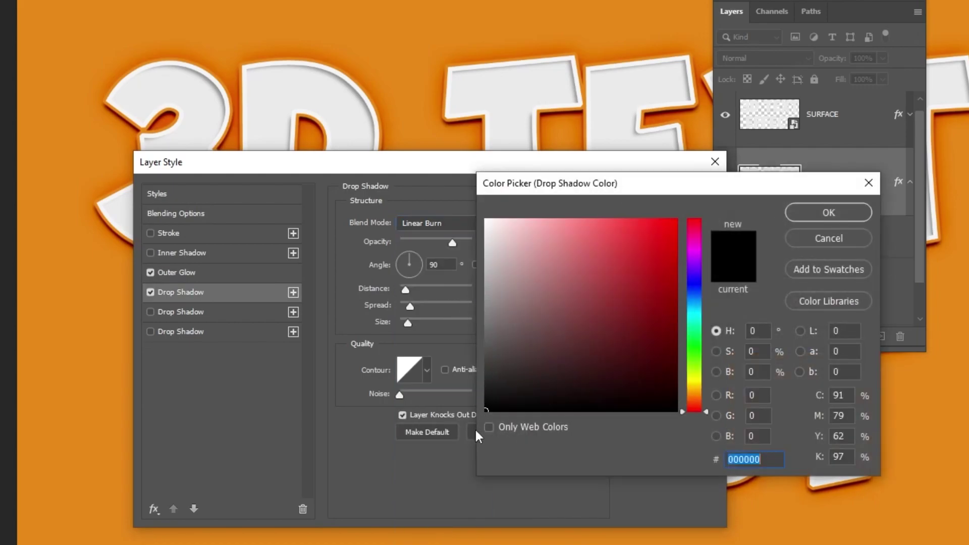
click(818, 217)
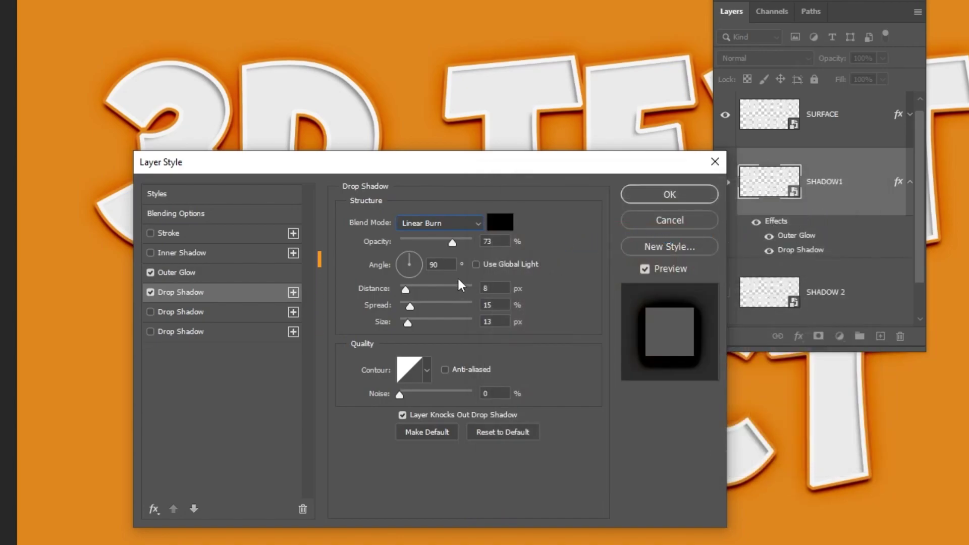
double_click(487, 288)
key(Tab)
text(15)
text(13)
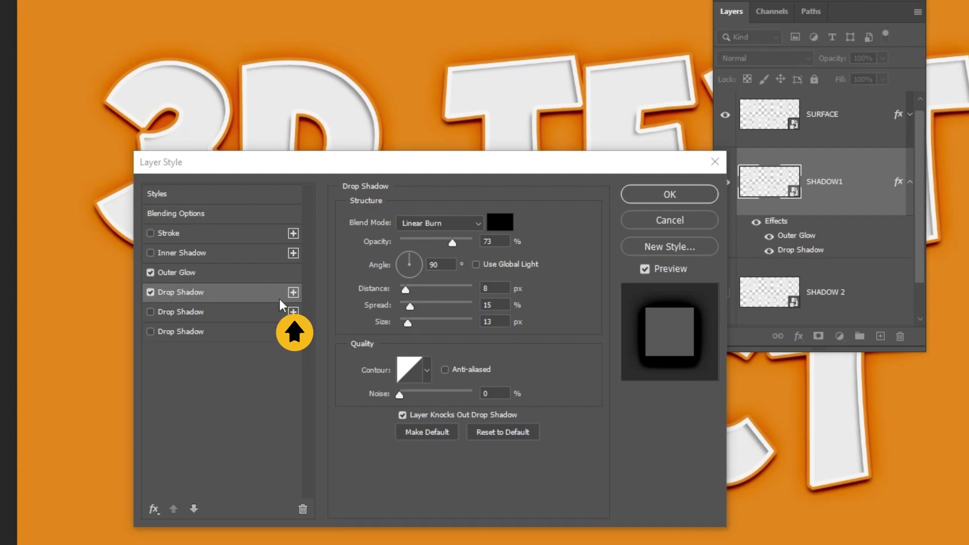
Add a second drop shadow at 20% opacity, 20 px distance, 25% spread, 25 px size.
click(244, 314)
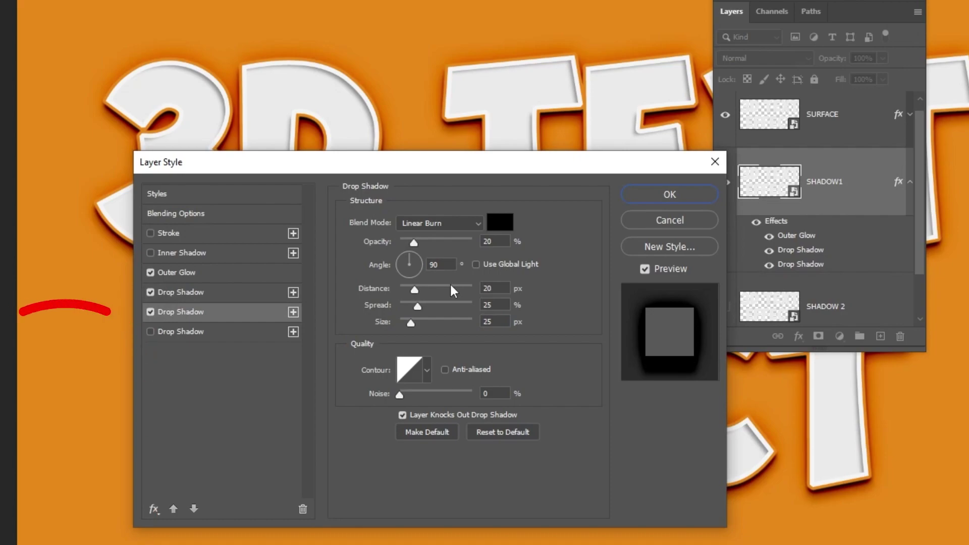
click(507, 242)
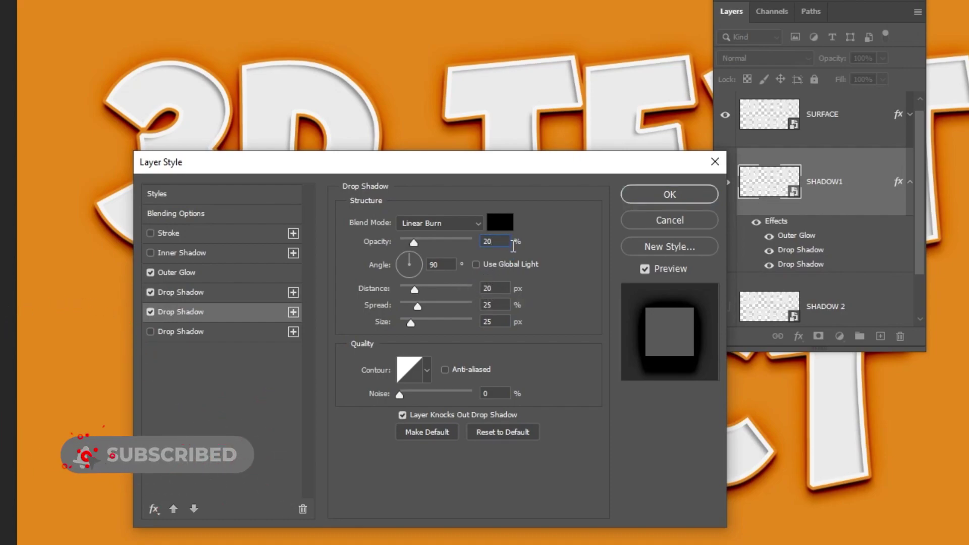
key(Tab)
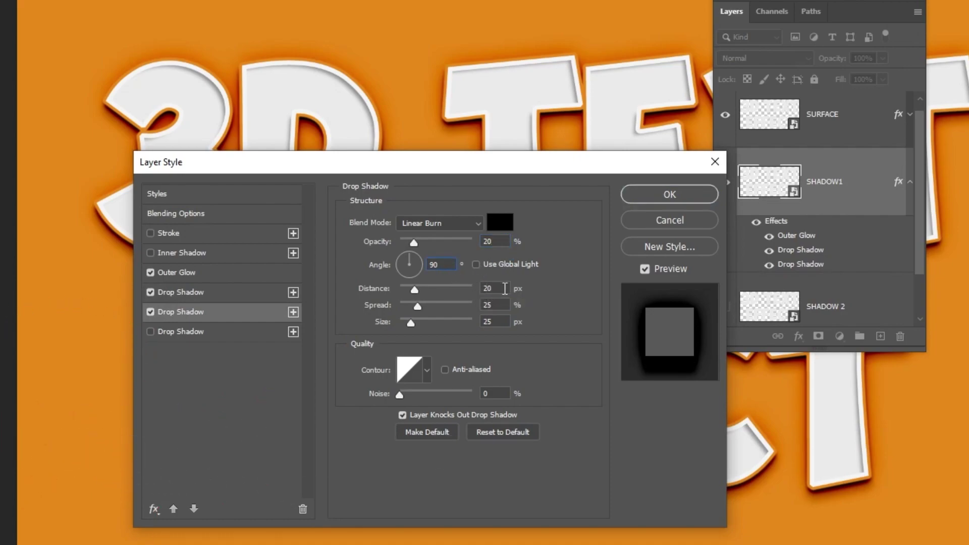
click(505, 323)
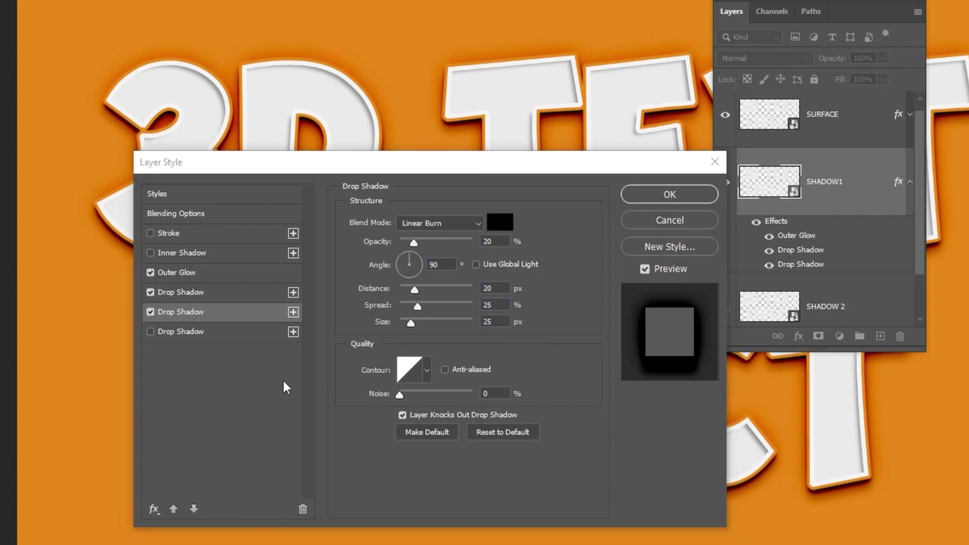
Add a third drop shadow at 15% opacity, 30 px distance, 24% spread, 43 px size.
click(215, 332)
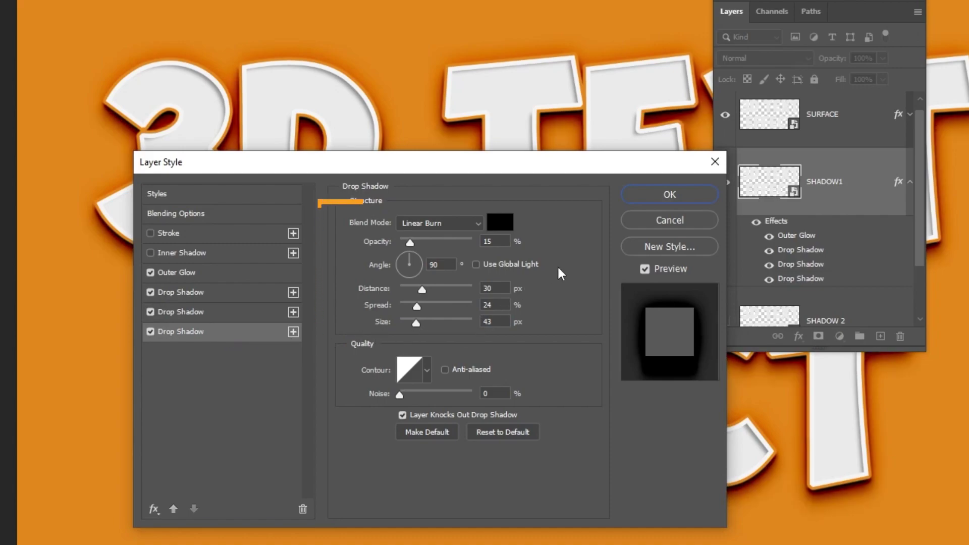
click(505, 243)
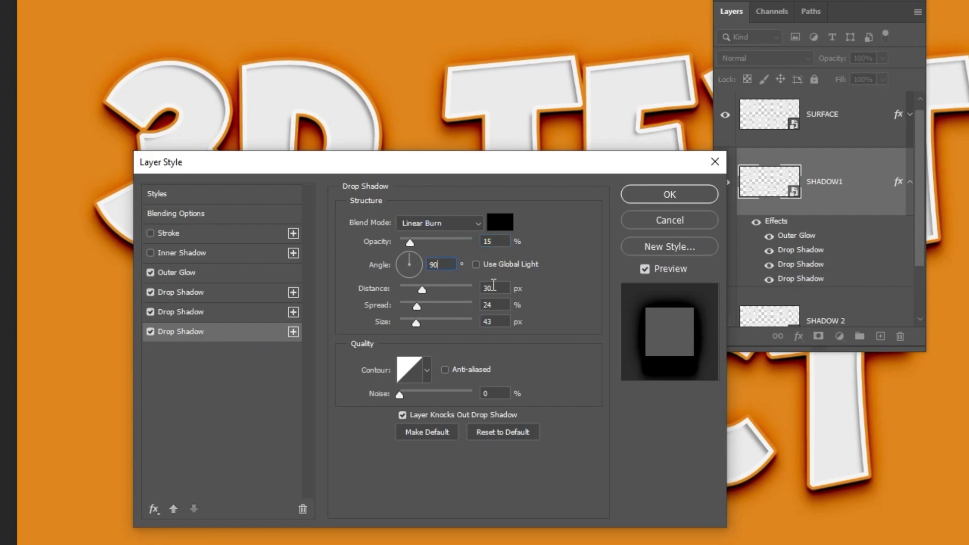
click(505, 318)
Confirm the Layer Style with OK to apply SHADOW1's glow and three drop shadows.
click(665, 197)
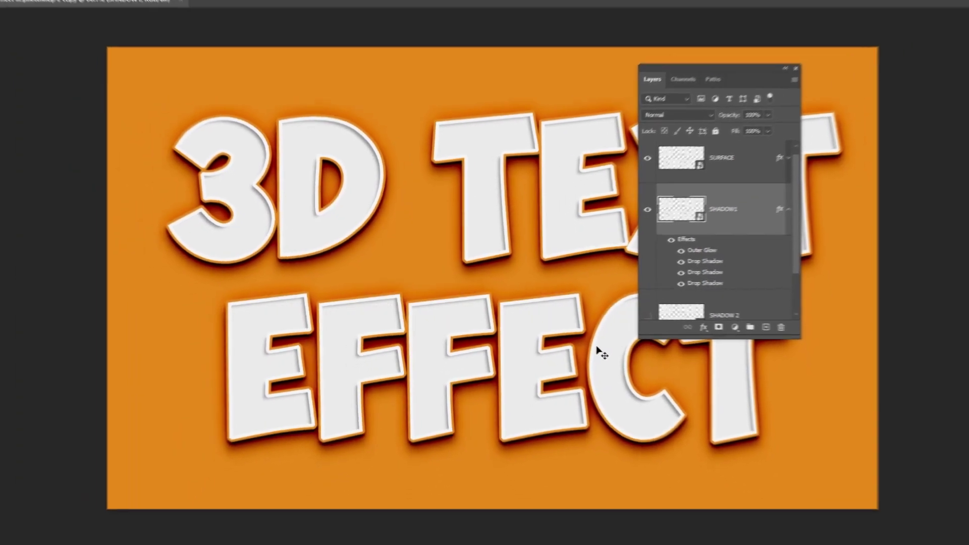